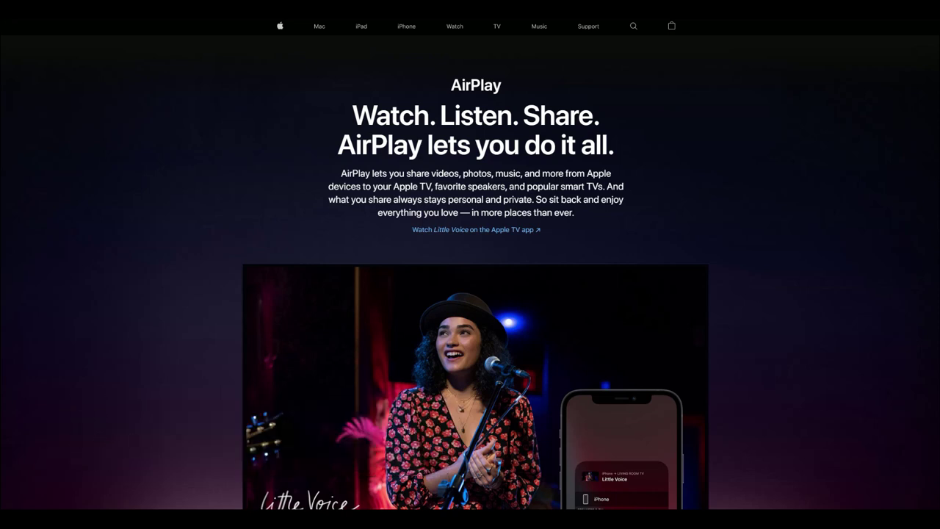
- Read the AirPlay page's section on sharing video to Apple TV 4K and AirPlay 2-enabled TVs, including screen mirroring and Siri
{"action": "scroll", "coordinate": [470, 265], "scroll_direction": "down", "scroll_amount": 5}
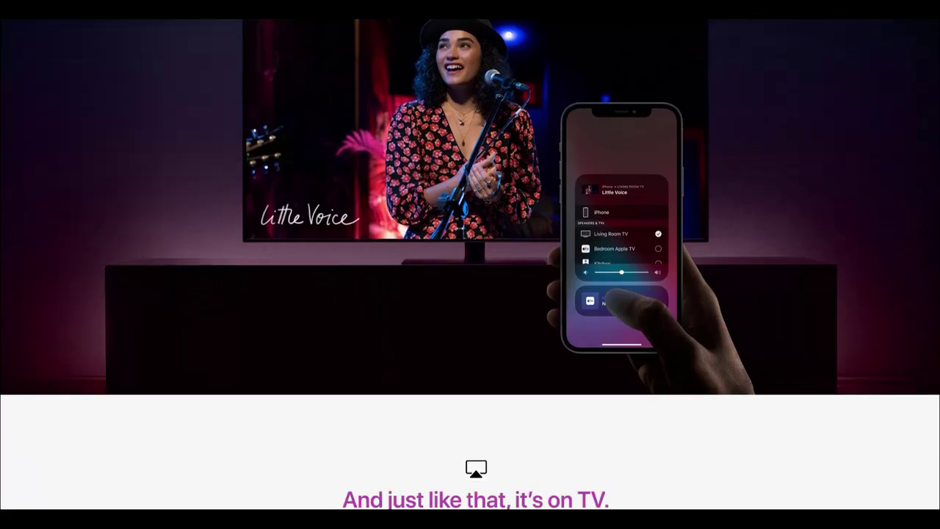
{"action": "scroll", "coordinate": [470, 264], "scroll_direction": "down", "scroll_amount": 5}
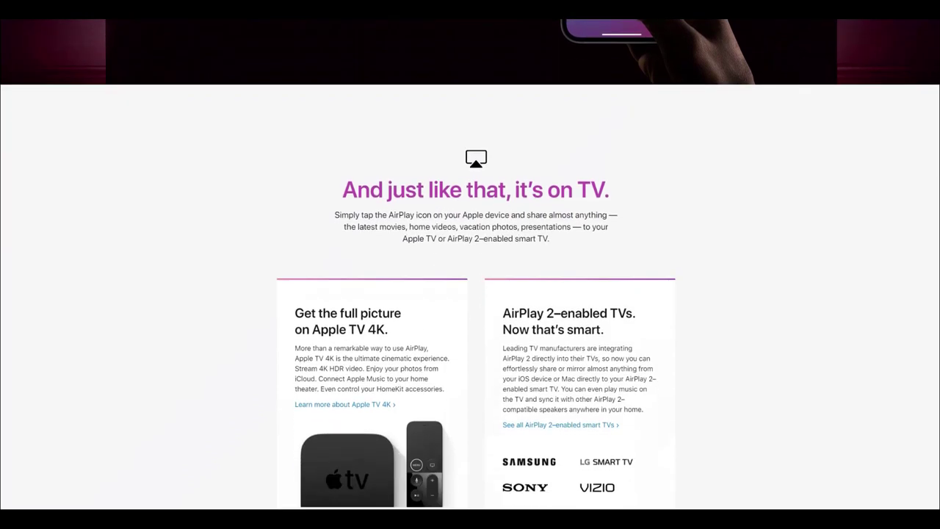
{"action": "scroll", "coordinate": [470, 265], "scroll_direction": "down", "scroll_amount": 5}
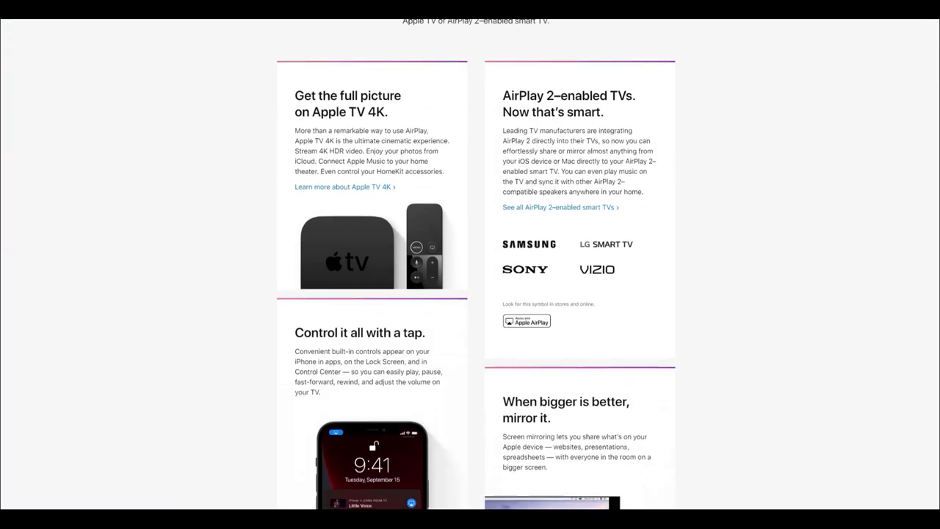
{"action": "scroll", "coordinate": [469, 265], "scroll_direction": "down", "scroll_amount": 5}
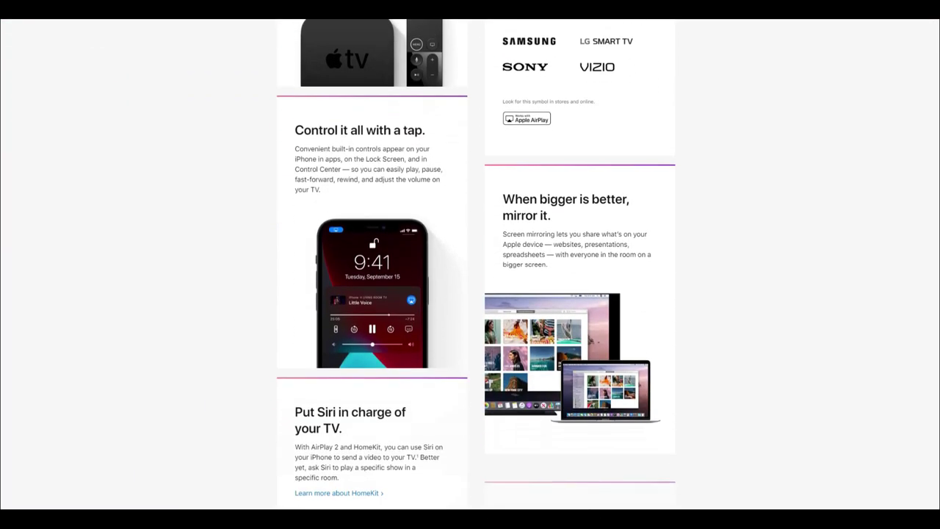
{"action": "scroll", "coordinate": [470, 264], "scroll_direction": "down", "scroll_amount": 5}
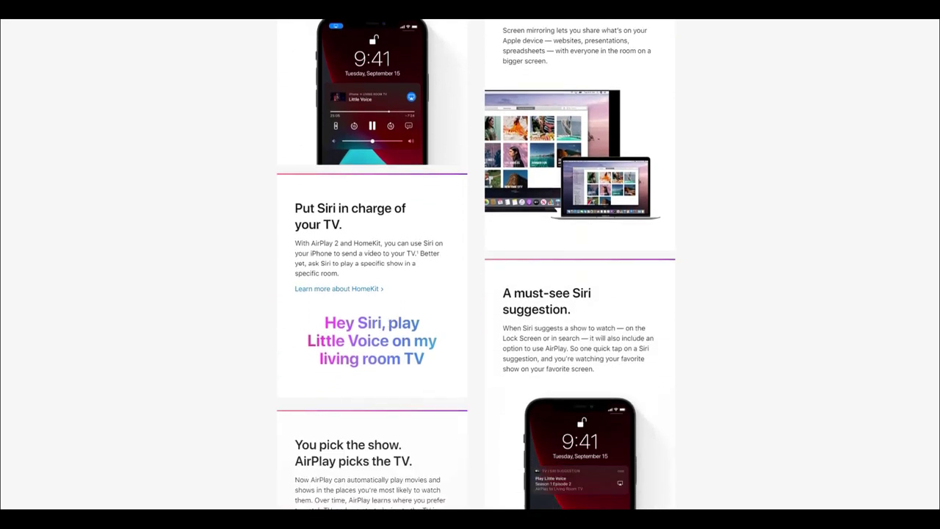
{"action": "scroll", "coordinate": [470, 264], "scroll_direction": "down", "scroll_amount": 5}
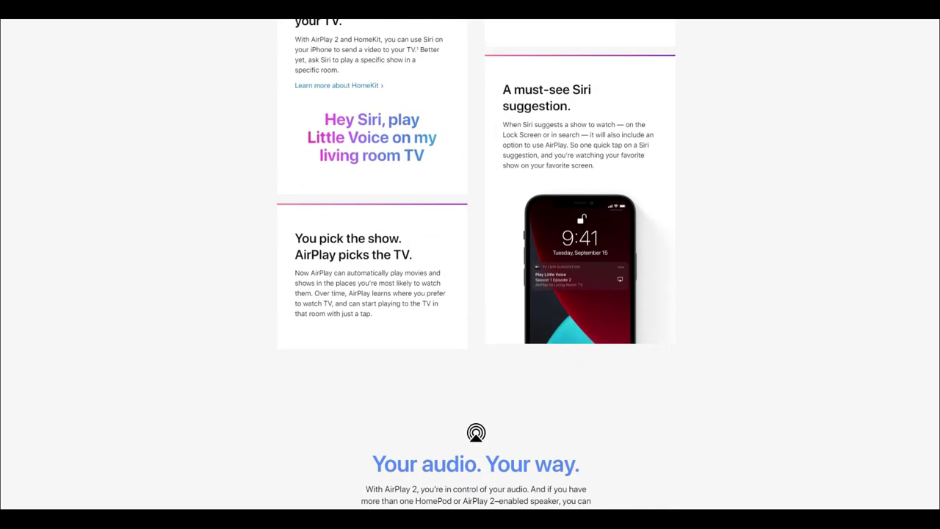
- Read the AirPlay page's audio section on HomePod, compatible speaker brands and multiroom playback, plus the guide to streaming audio with AirPlay
{"action": "scroll", "coordinate": [469, 264], "scroll_direction": "down", "scroll_amount": 1}
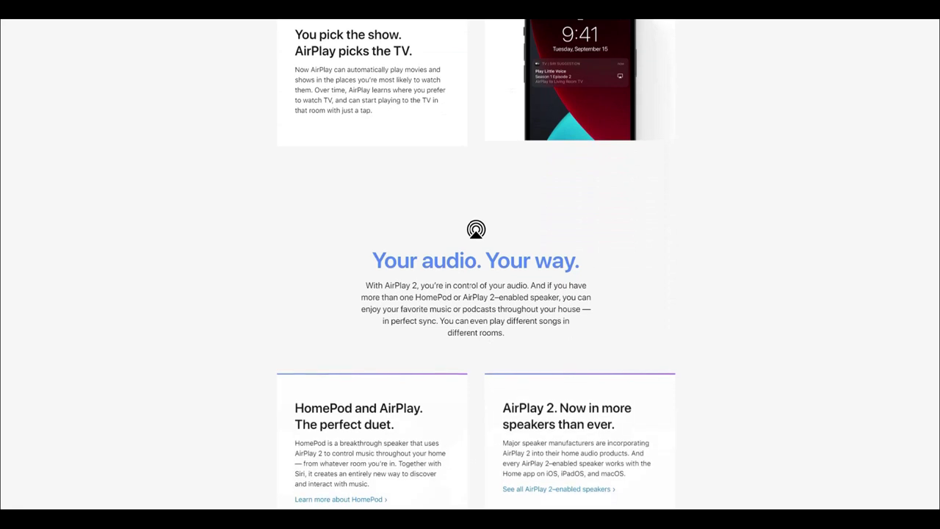
{"action": "scroll", "coordinate": [470, 264], "scroll_direction": "down", "scroll_amount": 3}
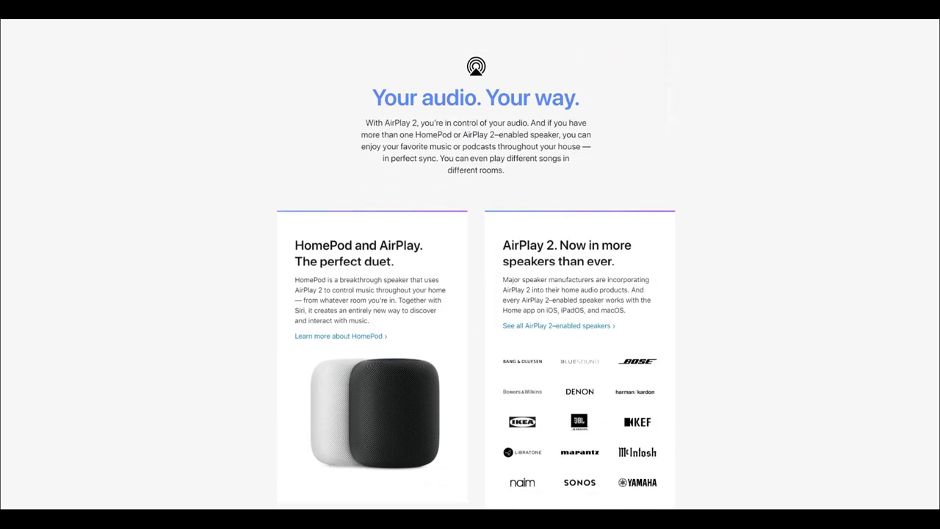
{"action": "scroll", "coordinate": [469, 264], "scroll_direction": "down", "scroll_amount": 2}
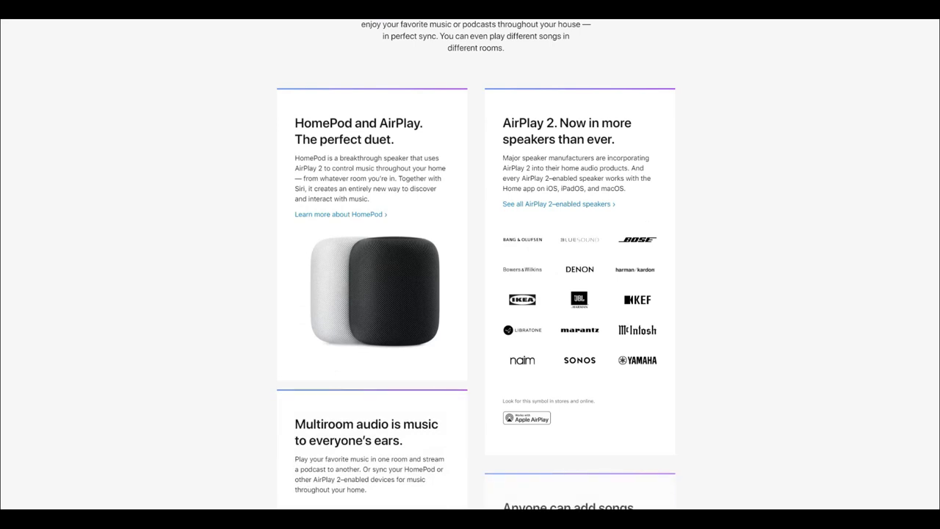
{"action": "scroll", "coordinate": [470, 265], "scroll_direction": "down", "scroll_amount": 1}
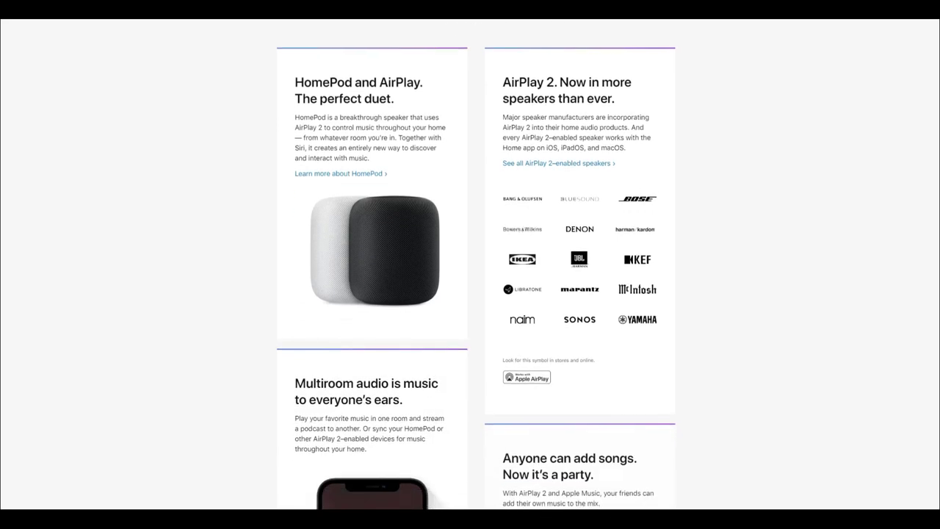
{"action": "scroll", "coordinate": [470, 265], "scroll_direction": "down", "scroll_amount": 2}
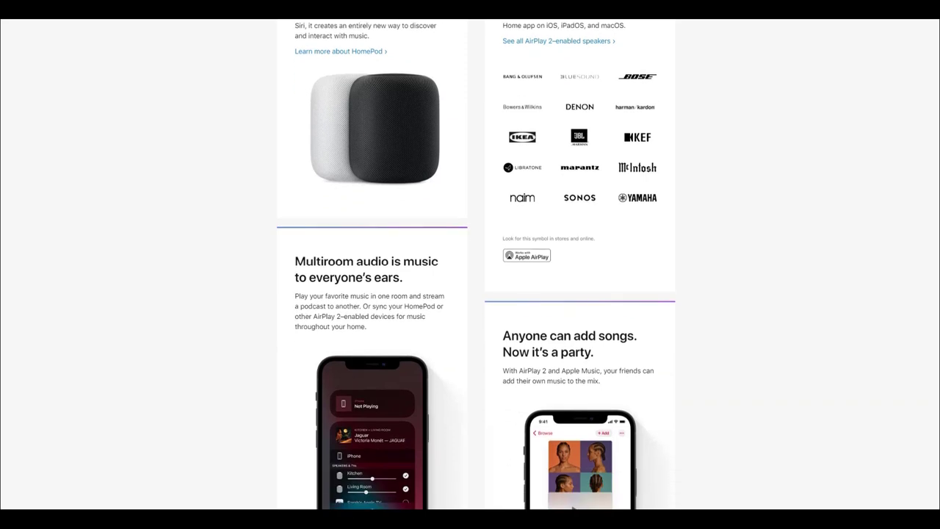
{"action": "scroll", "coordinate": [470, 265], "scroll_direction": "down", "scroll_amount": 2}
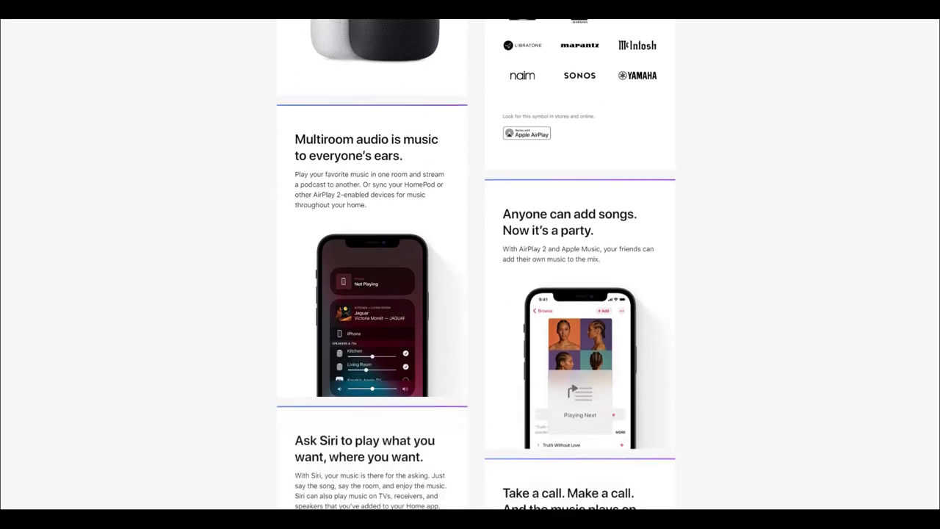
{"action": "scroll", "coordinate": [470, 264], "scroll_direction": "down", "scroll_amount": 2}
{"action": "scroll", "coordinate": [470, 264], "scroll_direction": "down", "scroll_amount": 1}
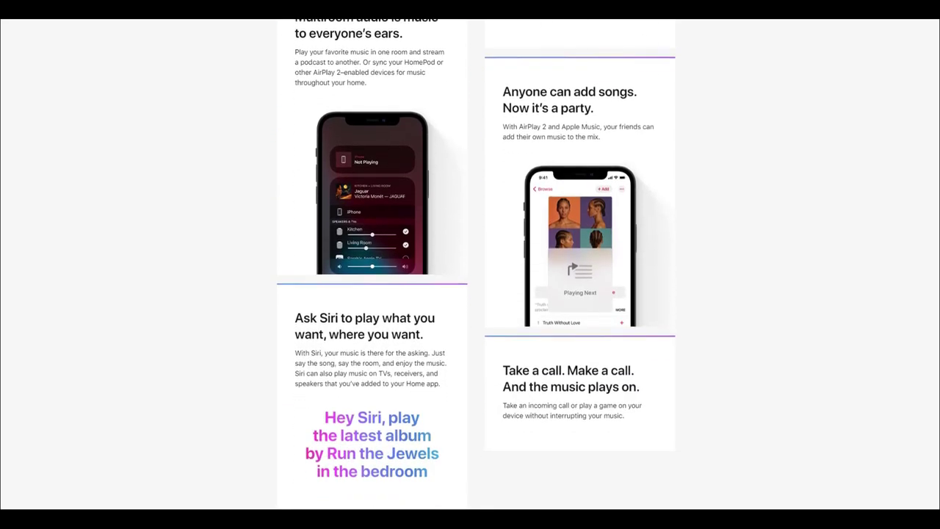
{"action": "scroll", "coordinate": [470, 264], "scroll_direction": "down", "scroll_amount": 1}
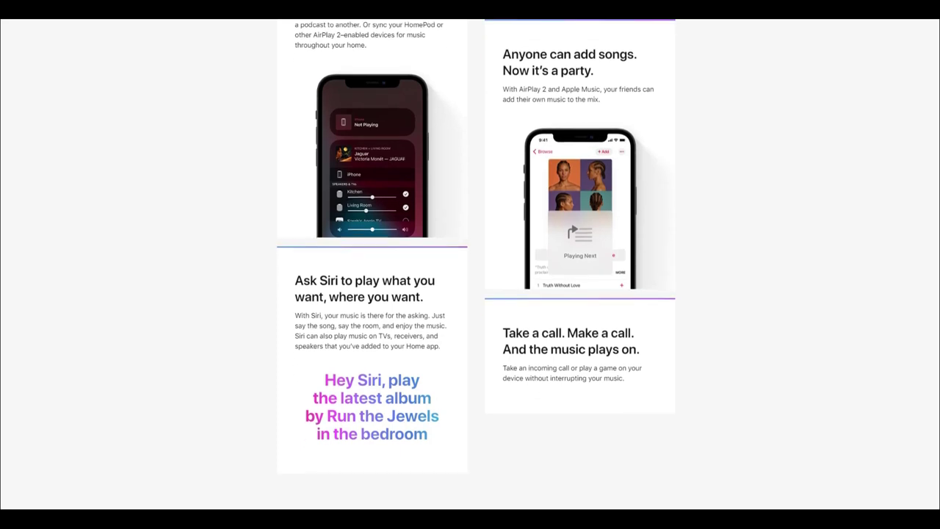
{"action": "scroll", "coordinate": [470, 265], "scroll_direction": "down", "scroll_amount": 1}
{"action": "scroll", "coordinate": [470, 264], "scroll_direction": "down", "scroll_amount": 1}
{"action": "scroll", "coordinate": [470, 265], "scroll_direction": "down", "scroll_amount": 3}
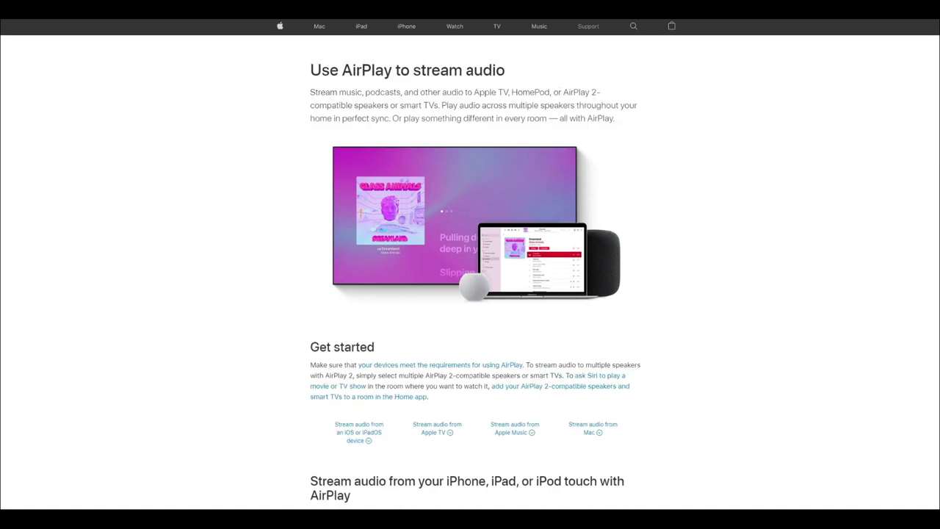
{"action": "scroll", "coordinate": [475, 264], "scroll_direction": "down", "scroll_amount": 5}
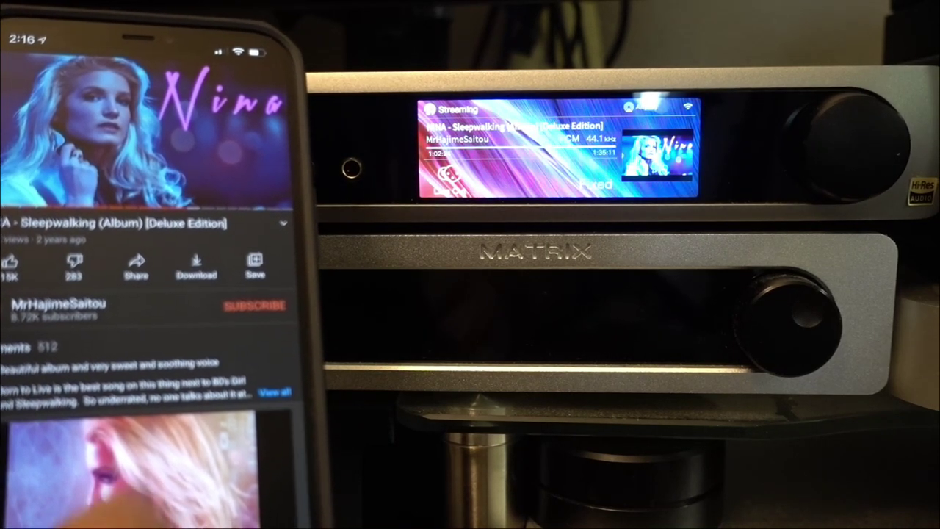
{"action": "left_click", "coordinate": [125, 477]}
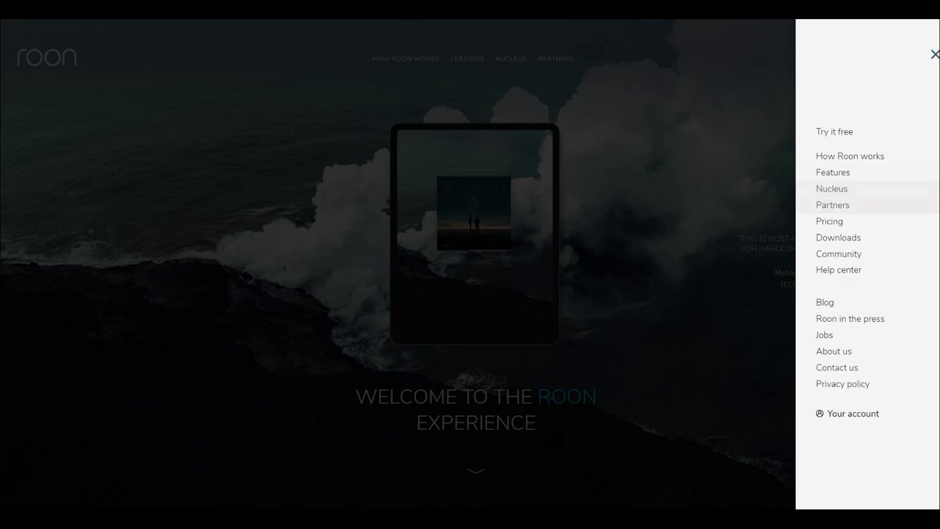
- Open the Roon website's Pricing page and review the subscription plans, included features and awards
{"action": "left_click", "coordinate": [829, 221]}
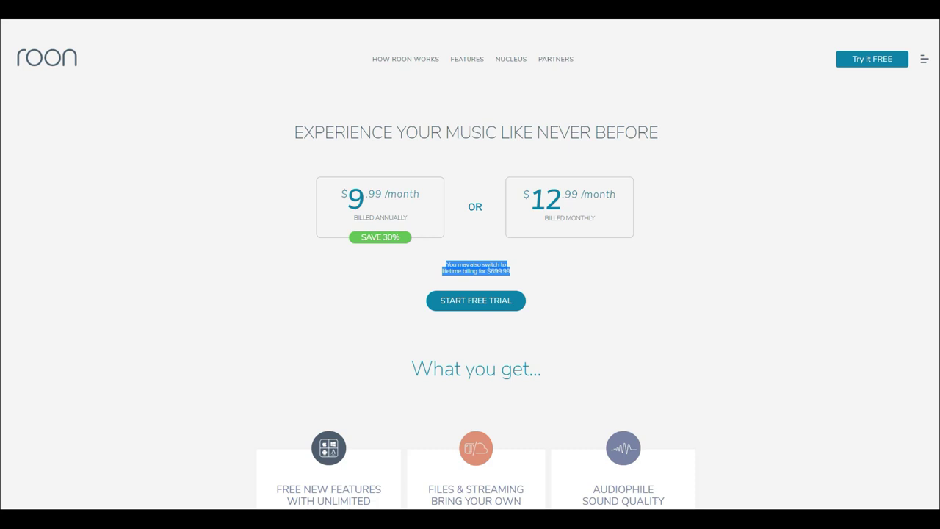
{"action": "scroll", "coordinate": [470, 265], "scroll_direction": "down", "scroll_amount": 5}
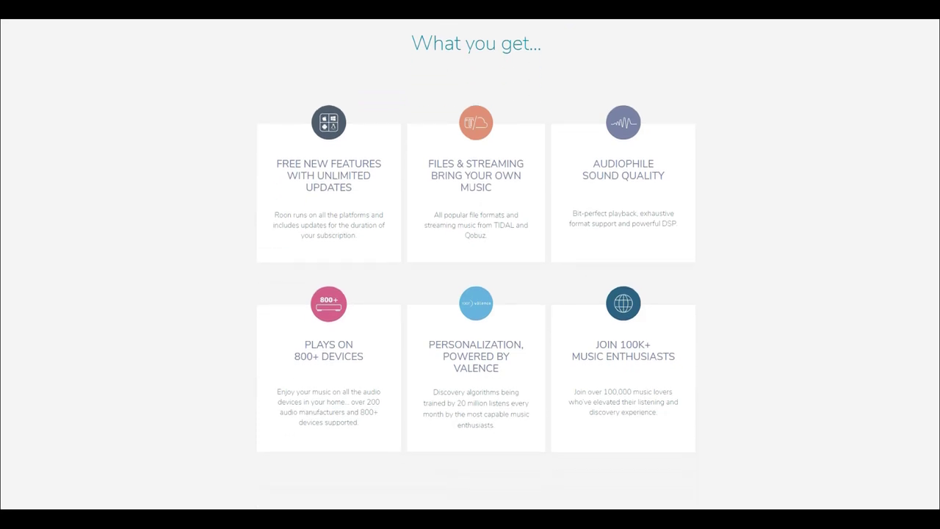
{"action": "scroll", "coordinate": [470, 265], "scroll_direction": "down", "scroll_amount": 1}
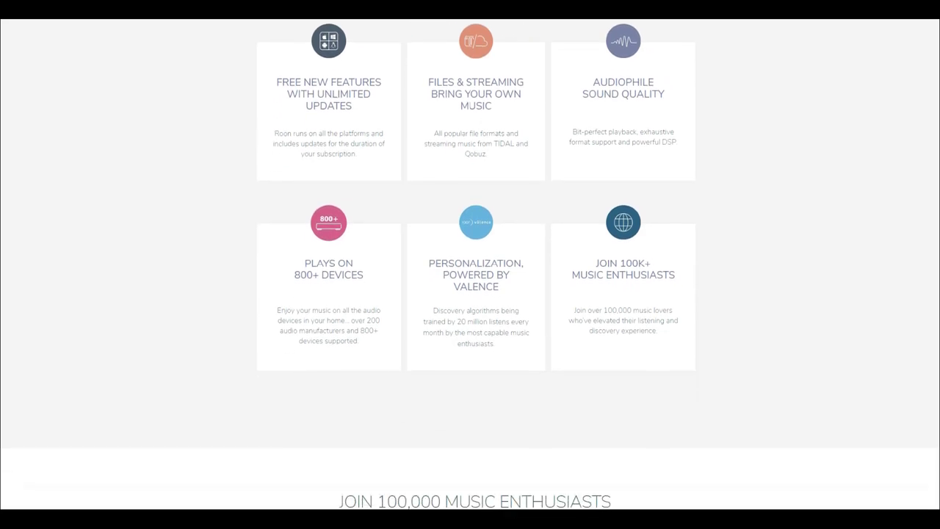
{"action": "scroll", "coordinate": [469, 264], "scroll_direction": "down", "scroll_amount": 2}
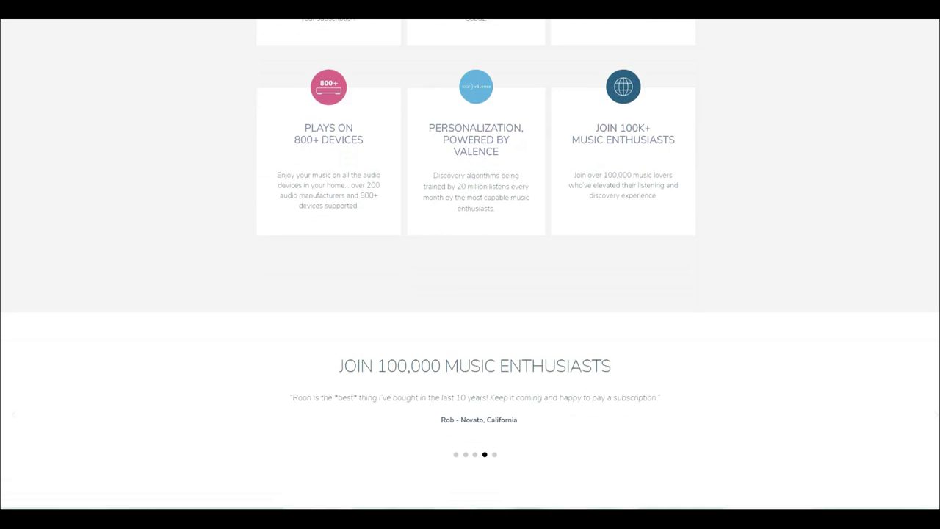
{"action": "scroll", "coordinate": [469, 264], "scroll_direction": "down", "scroll_amount": 5}
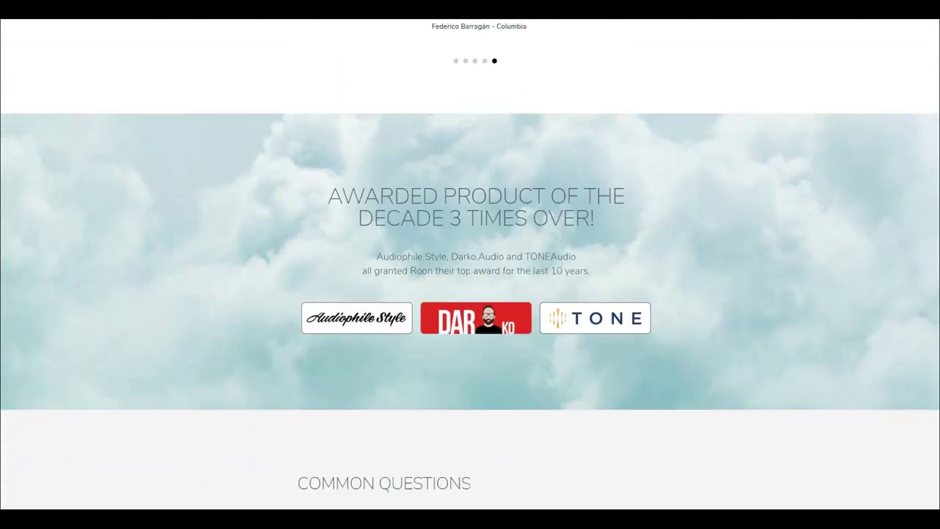
{"action": "scroll", "coordinate": [470, 265], "scroll_direction": "up", "scroll_amount": 10}
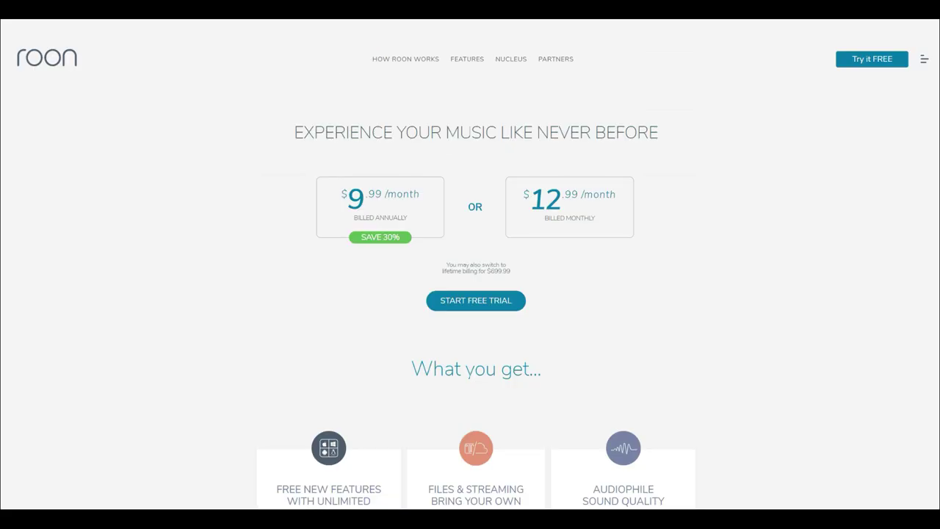
- Open the Roon website's Nucleus page and read the descriptions of the Nucleus server
{"action": "left_click", "coordinate": [923, 59]}
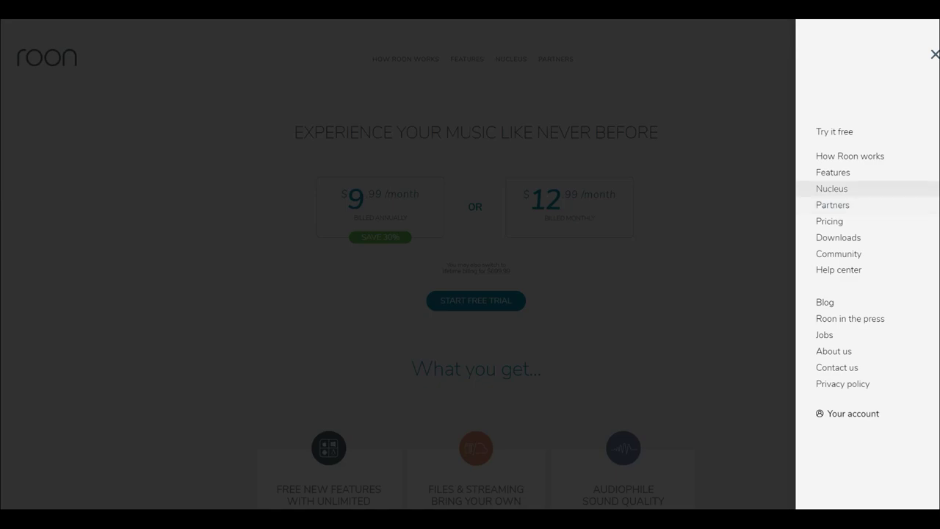
{"action": "left_click", "coordinate": [831, 188]}
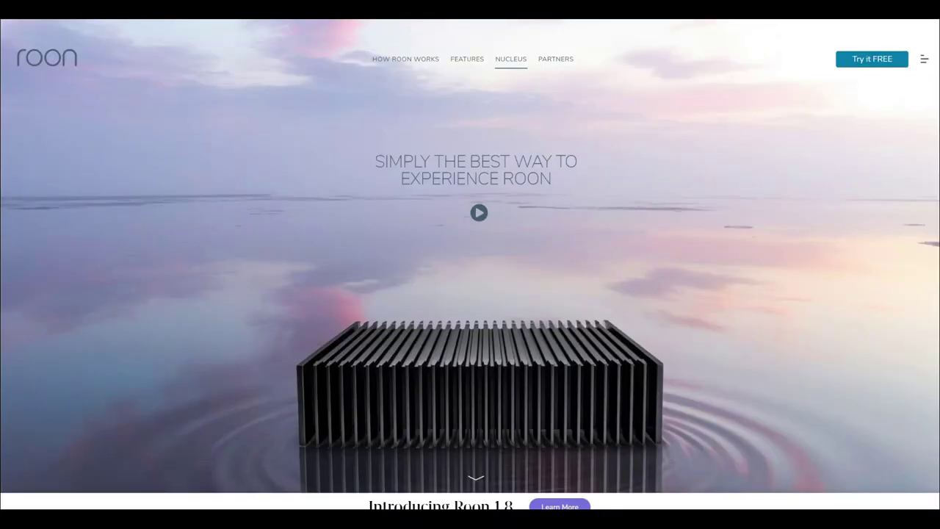
{"action": "scroll", "coordinate": [470, 257], "scroll_direction": "down", "scroll_amount": 2}
{"action": "scroll", "coordinate": [469, 257], "scroll_direction": "down", "scroll_amount": 3}
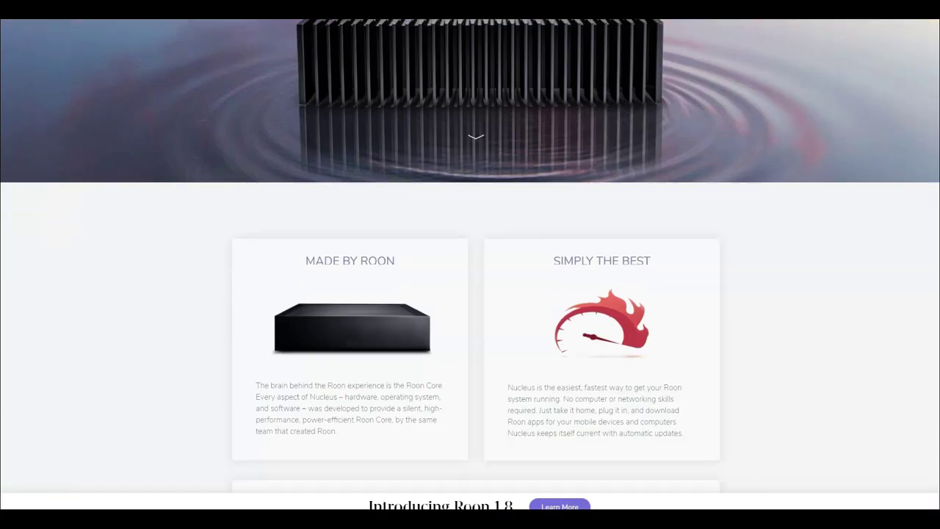
{"action": "scroll", "coordinate": [470, 264], "scroll_direction": "down", "scroll_amount": 6}
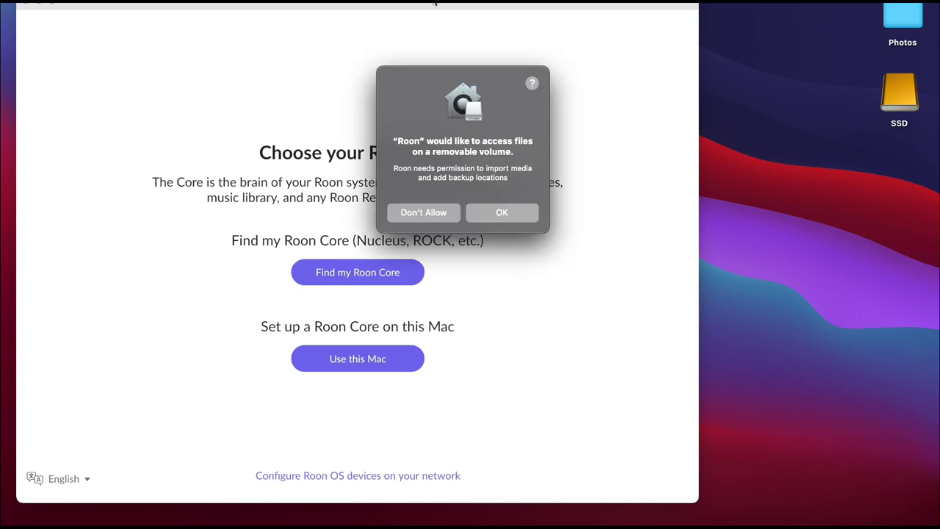
- In the Roon desktop app, allow access to files on the removable volume and set up the Roon Core on this Mac
{"action": "left_click", "coordinate": [485, 219]}
{"action": "left_click_drag", "start_coordinate": [464, 3], "coordinate": [581, 20]}
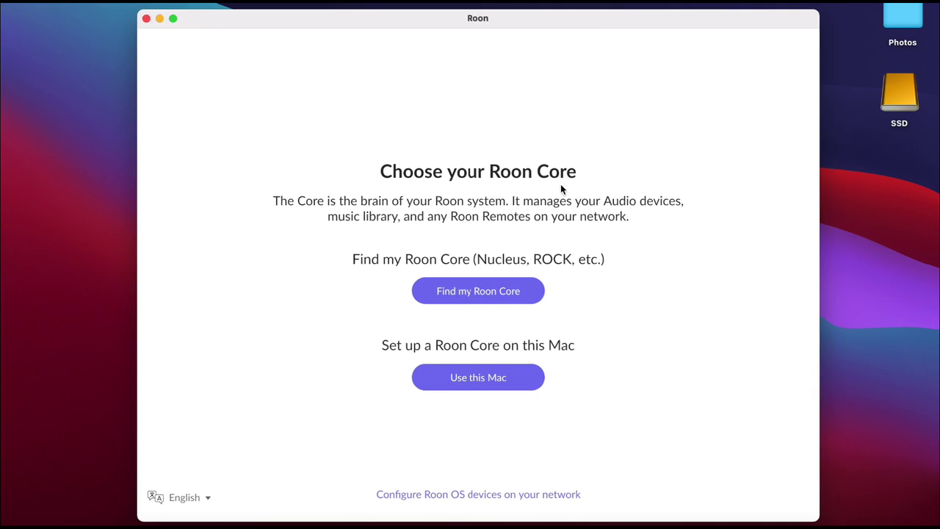
{"action": "left_click", "coordinate": [485, 380]}
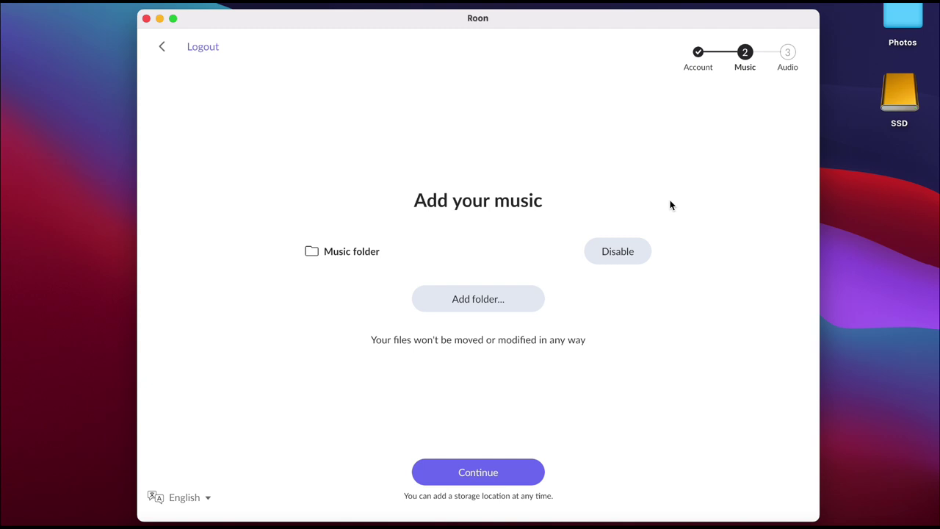
- Add the Music folder on the SSD drive as a music storage location and skip adding a streaming service
{"action": "left_click", "coordinate": [483, 299]}
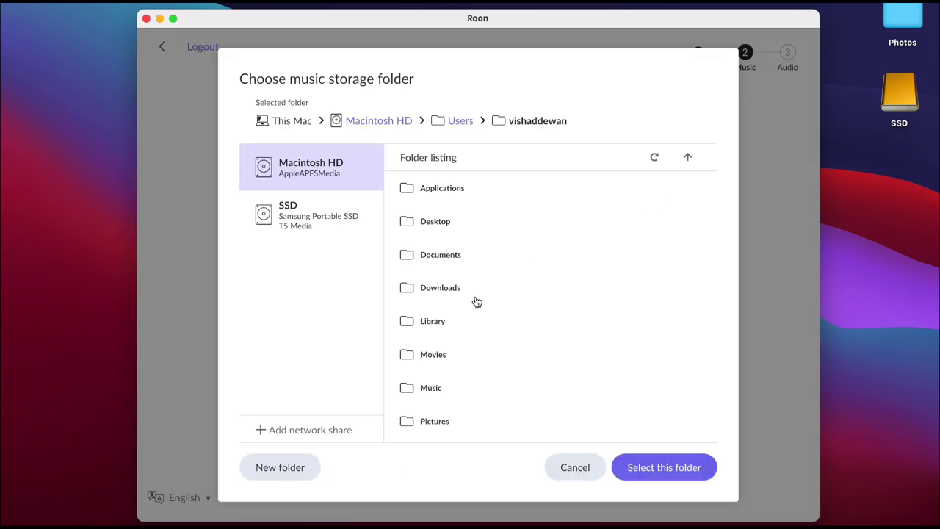
{"action": "left_click", "coordinate": [300, 216]}
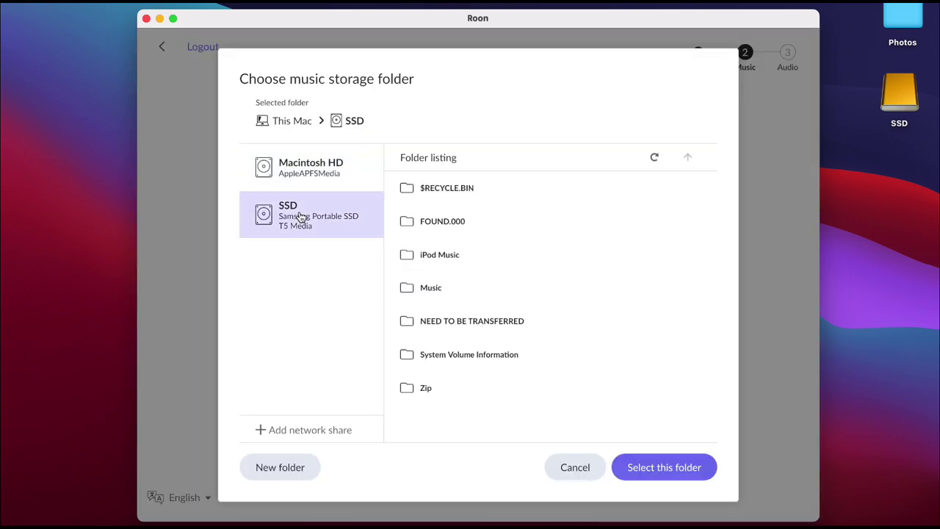
{"action": "left_click", "coordinate": [398, 286]}
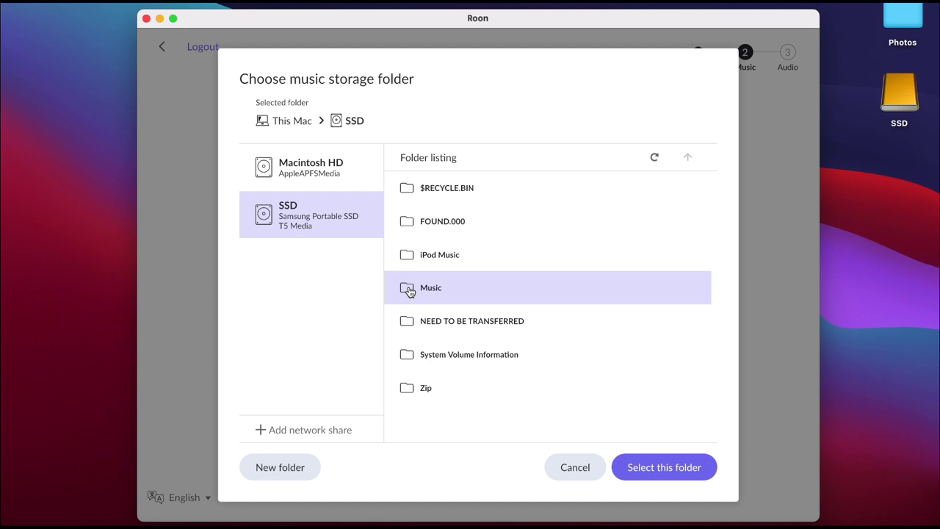
{"action": "left_click", "coordinate": [641, 470]}
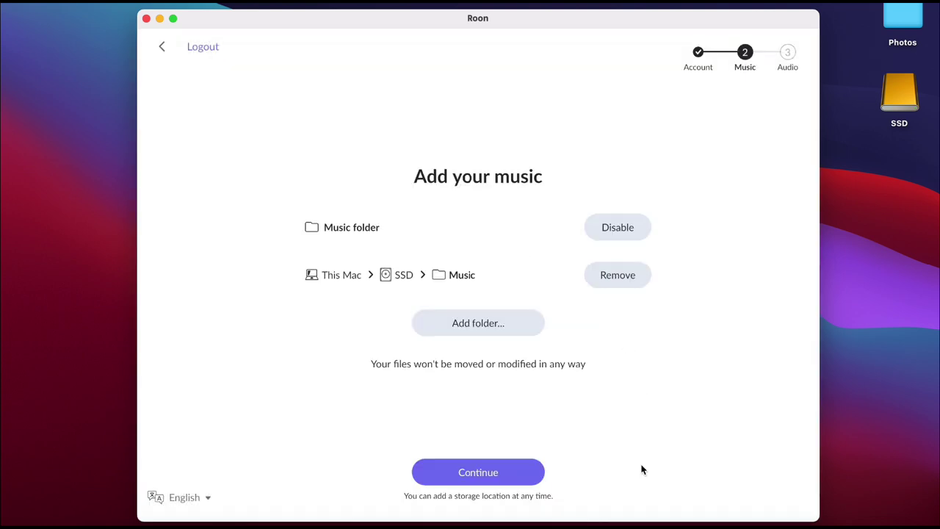
{"action": "left_click", "coordinate": [507, 467]}
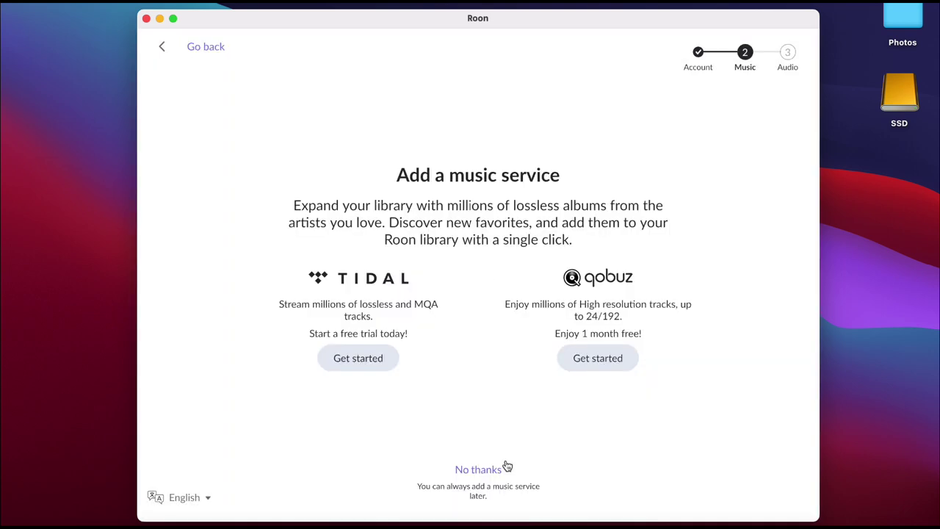
{"action": "left_click", "coordinate": [486, 470]}
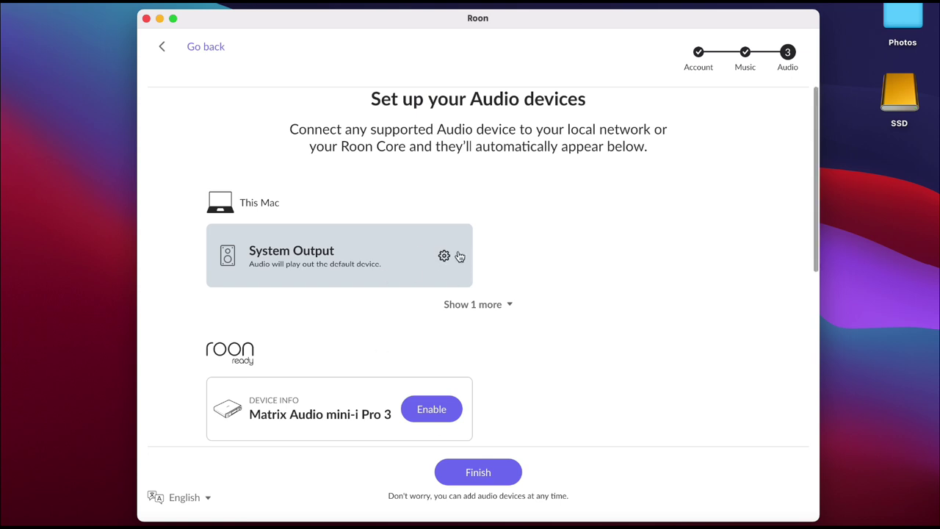
- Enable the Roon Ready Matrix Audio mini-i Pro 3 as an audio device and finish the Roon setup
{"action": "left_click", "coordinate": [505, 303]}
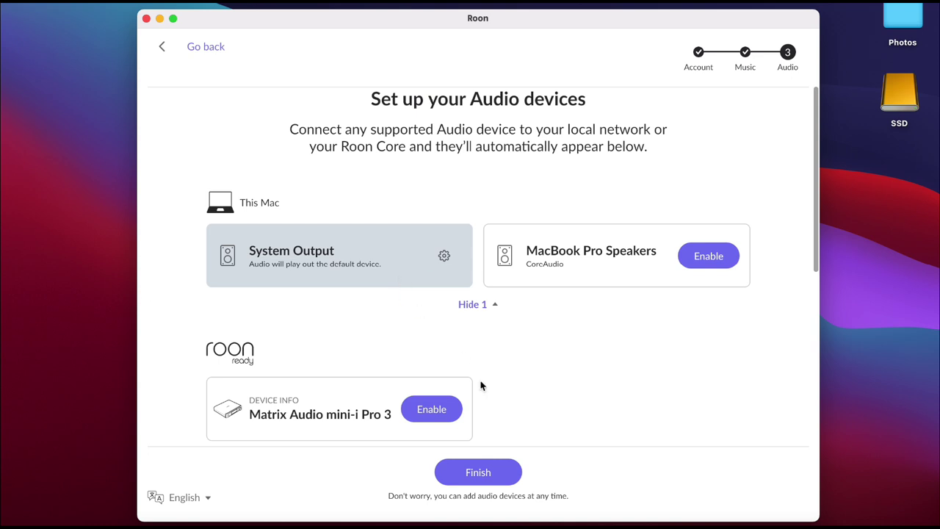
{"action": "scroll", "coordinate": [481, 386], "scroll_direction": "down", "scroll_amount": 3}
{"action": "left_click", "coordinate": [449, 298]}
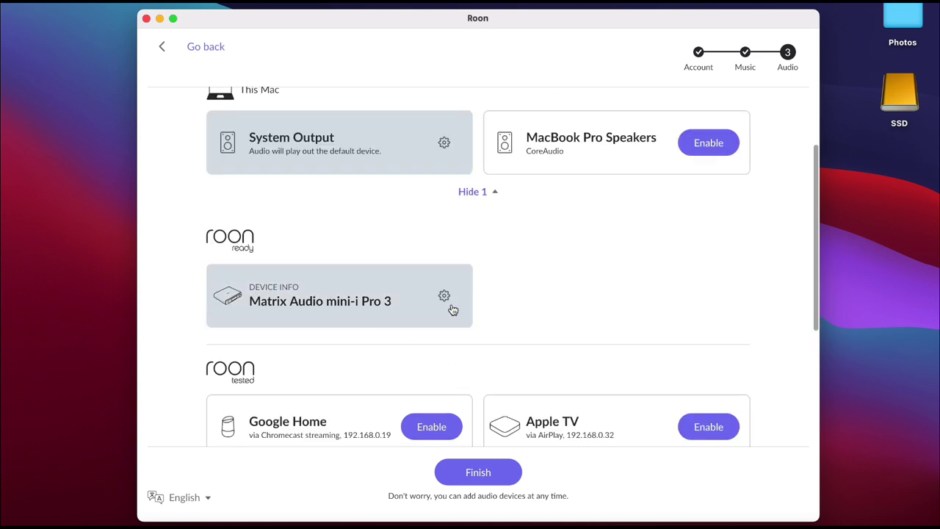
{"action": "scroll", "coordinate": [611, 345], "scroll_direction": "up", "scroll_amount": 2}
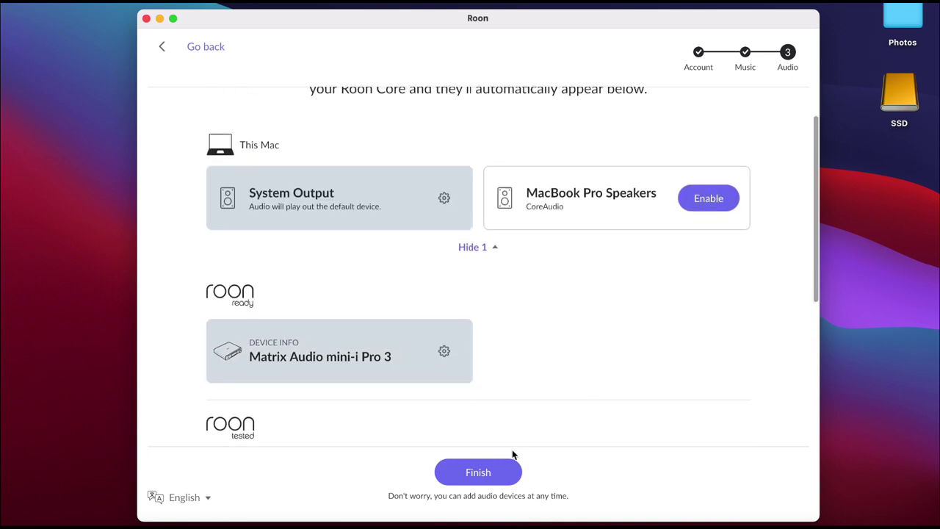
{"action": "left_click", "coordinate": [499, 471]}
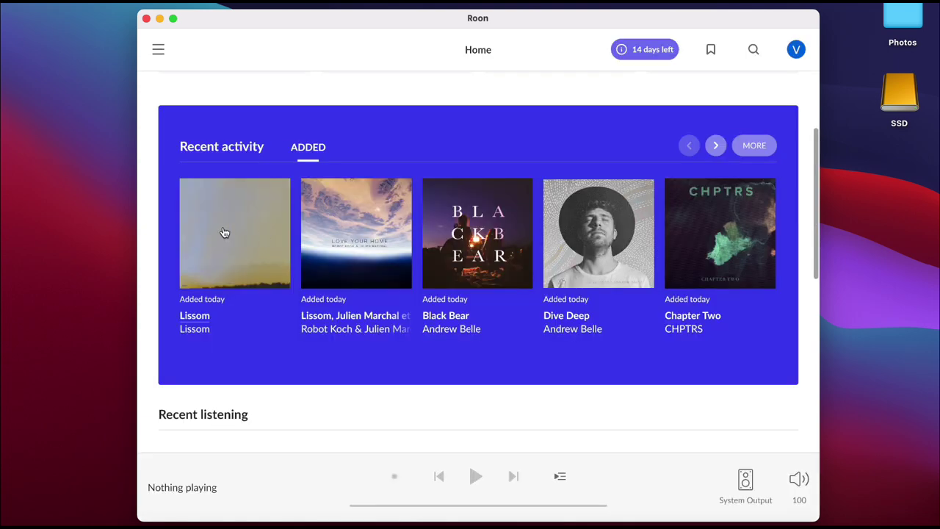
- Open the recently added album Lissom and play it
{"action": "left_click", "coordinate": [225, 232]}
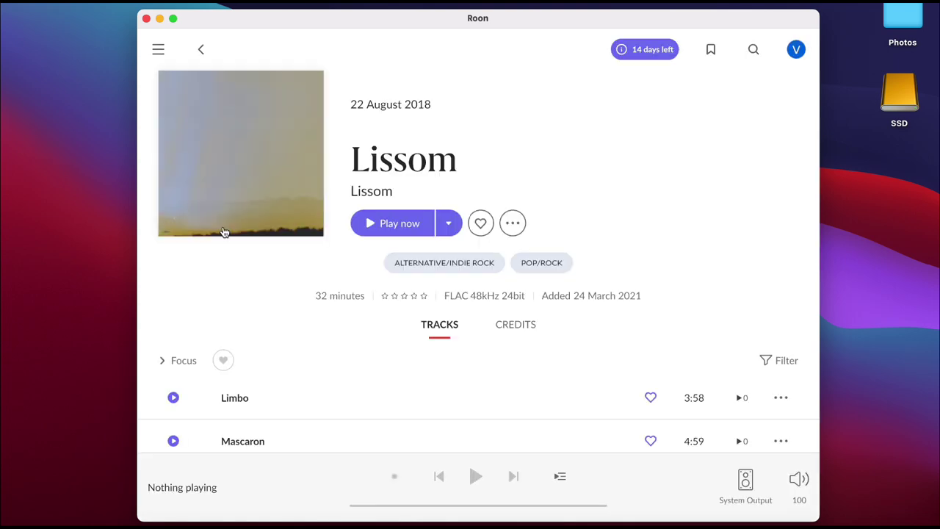
{"action": "left_click", "coordinate": [372, 223]}
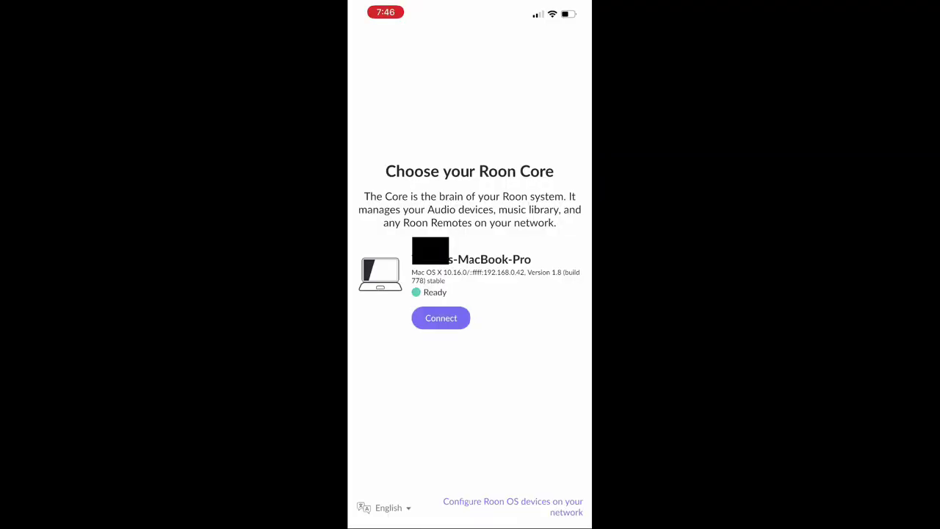
- In the Roon phone app, connect to the MacBook Pro Core and look through the home page's recent activity and listening statistics
{"action": "left_click", "coordinate": [441, 317]}
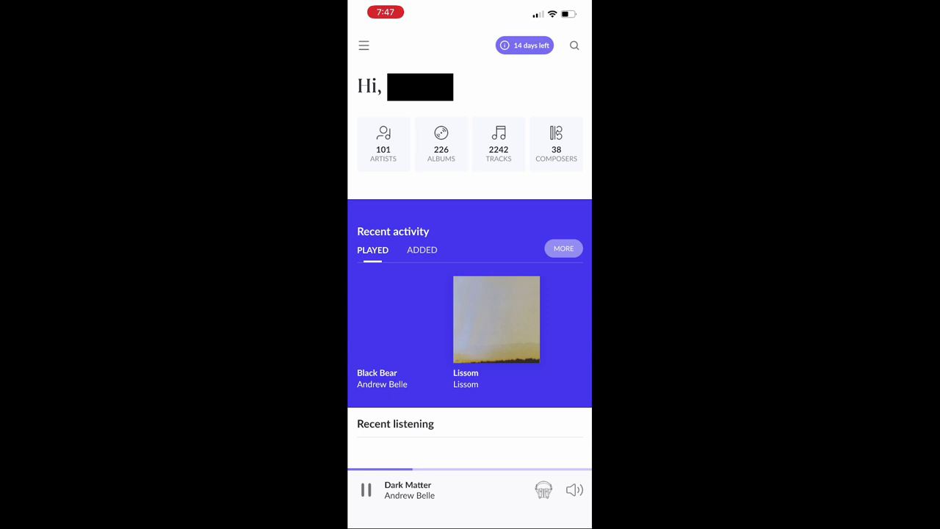
{"action": "left_click_drag", "start_coordinate": [499, 319], "coordinate": [454, 319]}
{"action": "scroll", "coordinate": [469, 293], "scroll_direction": "down", "scroll_amount": 6}
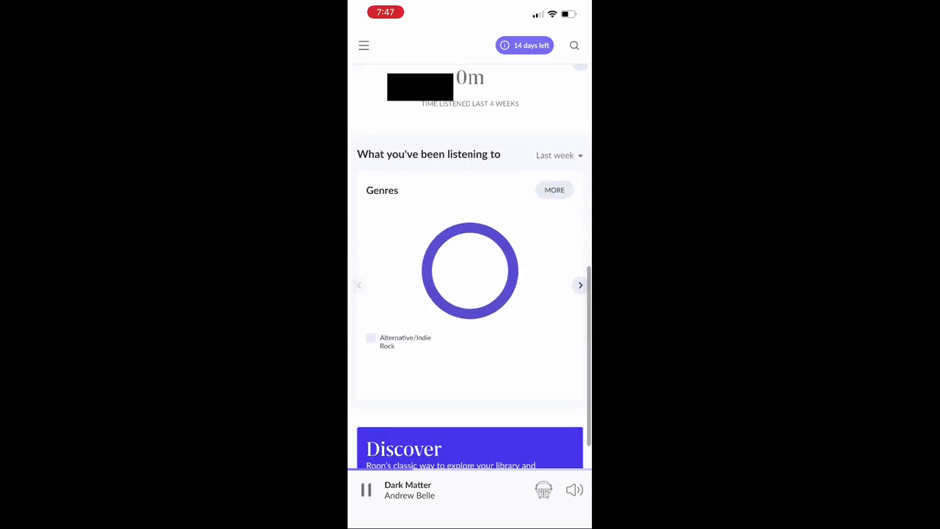
{"action": "scroll", "coordinate": [469, 293], "scroll_direction": "up", "scroll_amount": 2}
{"action": "scroll", "coordinate": [469, 294], "scroll_direction": "down", "scroll_amount": 3}
{"action": "scroll", "coordinate": [470, 293], "scroll_direction": "up", "scroll_amount": 3}
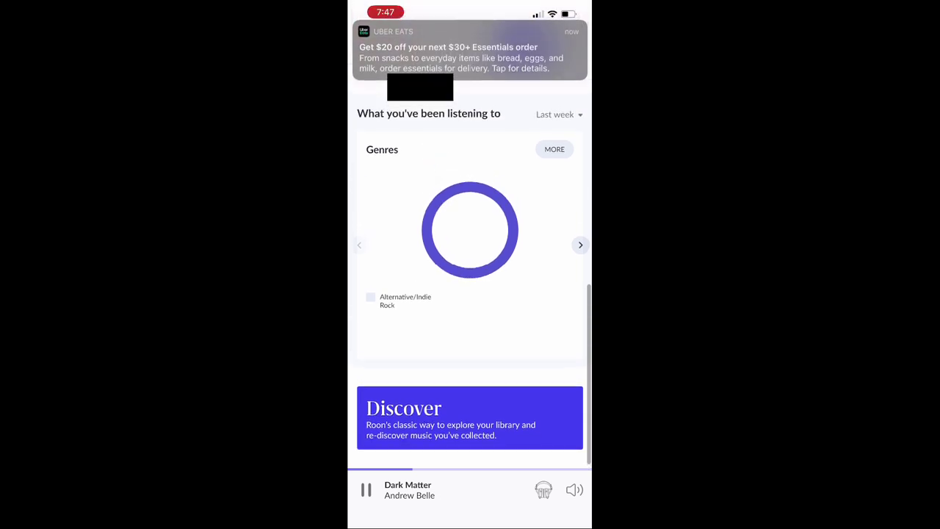
{"action": "scroll", "coordinate": [469, 294], "scroll_direction": "up", "scroll_amount": 4}
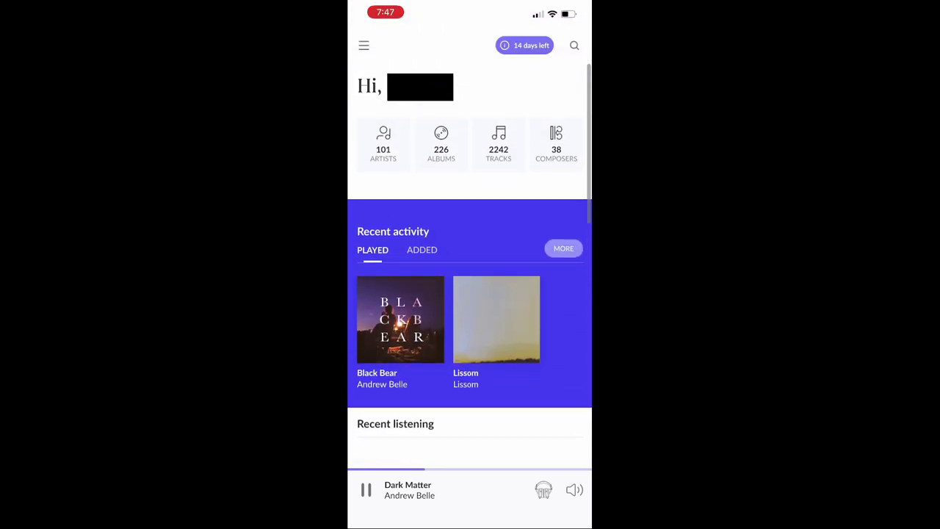
- Open Axel Flóvent from the library's artists and play the track Driving Hours
{"action": "left_click", "coordinate": [383, 143]}
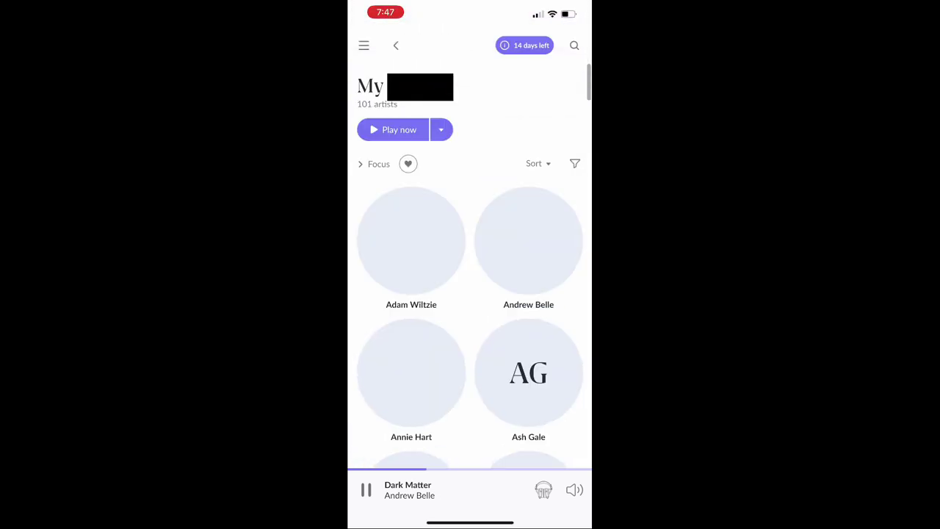
{"action": "scroll", "coordinate": [469, 293], "scroll_direction": "down", "scroll_amount": 5}
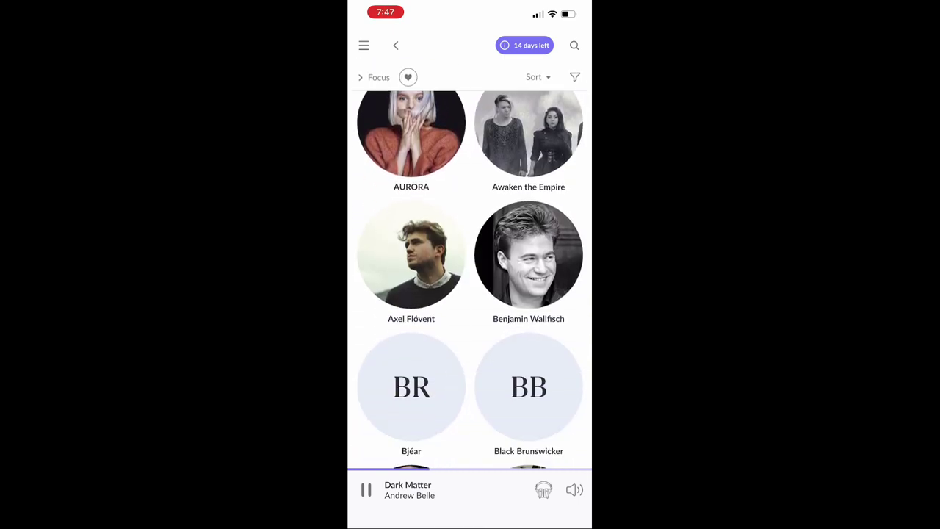
{"action": "left_click", "coordinate": [411, 255]}
{"action": "scroll", "coordinate": [469, 266], "scroll_direction": "down", "scroll_amount": 5}
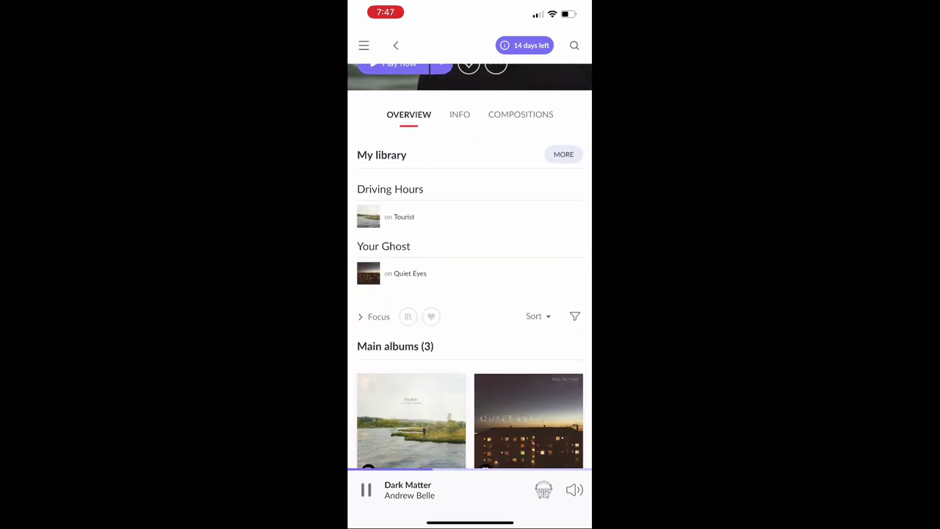
{"action": "left_click", "coordinate": [440, 249]}
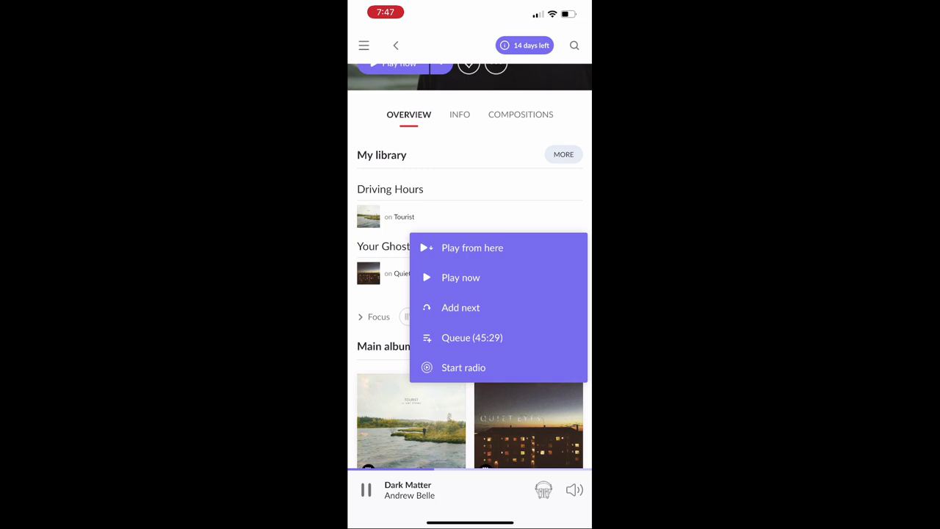
{"action": "left_click", "coordinate": [460, 277]}
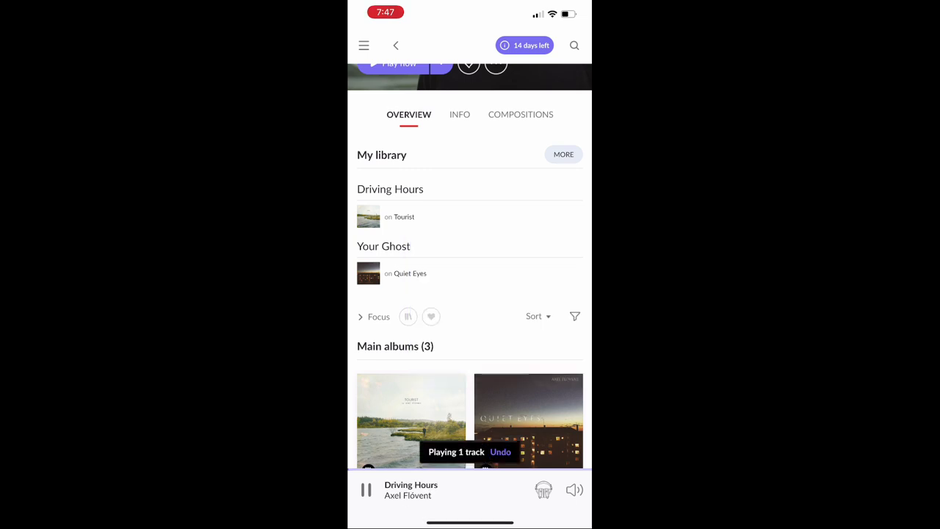
- View the now-playing screen for Driving Hours, read the credits of the album Tourist and open its primary artist's page
{"action": "left_click", "coordinate": [411, 490]}
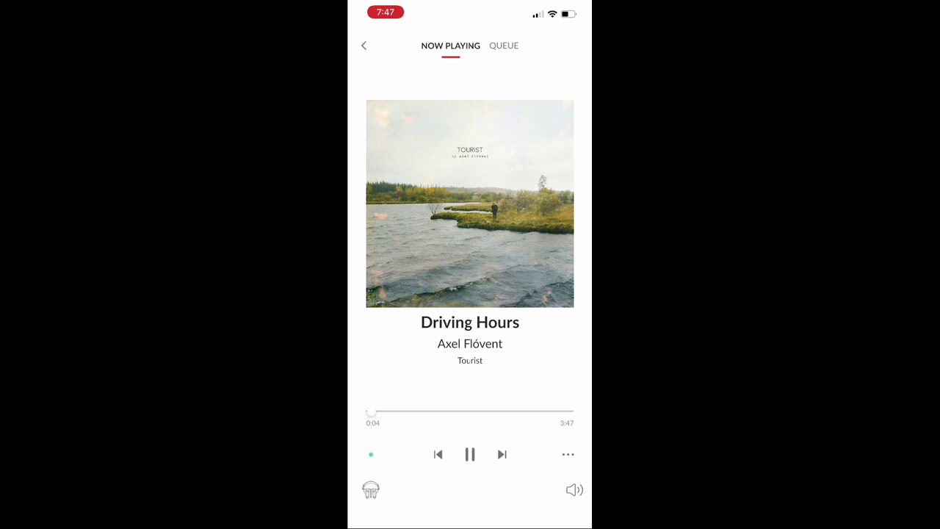
{"action": "left_click", "coordinate": [371, 489]}
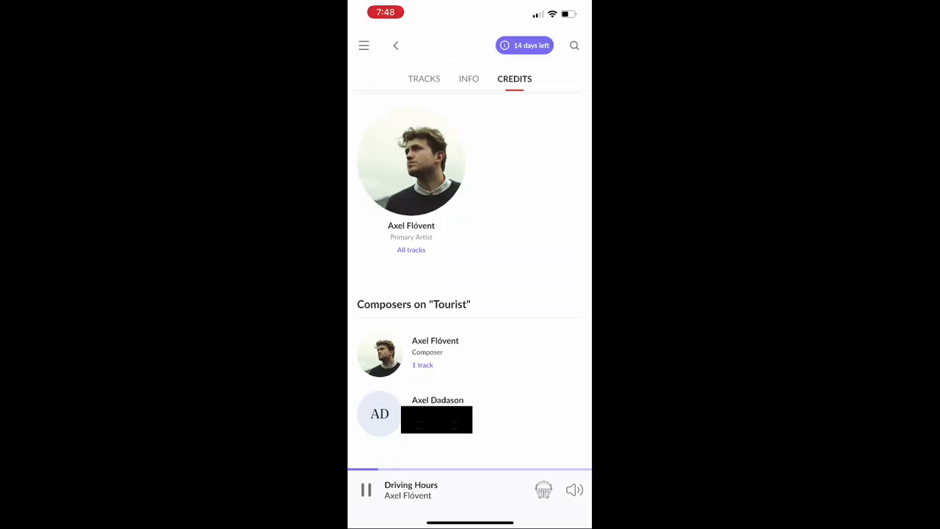
{"action": "scroll", "coordinate": [470, 279], "scroll_direction": "down", "scroll_amount": 3}
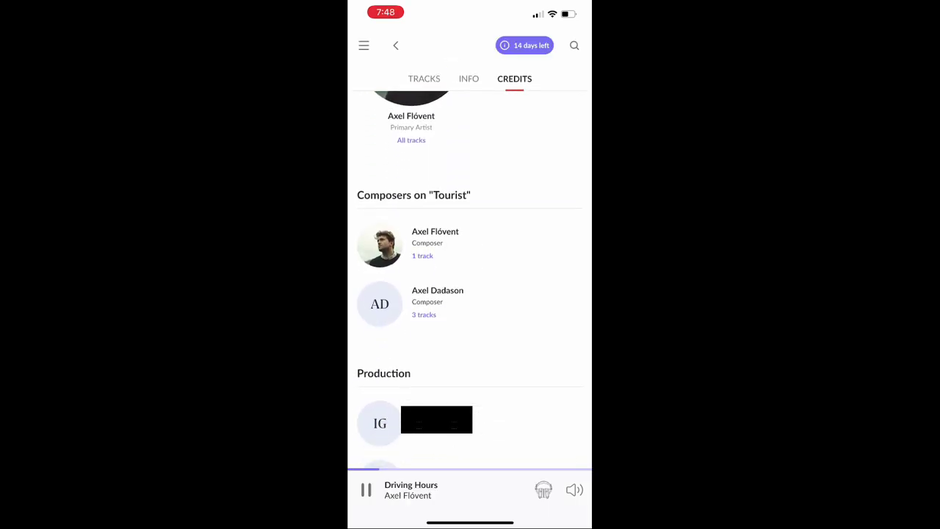
{"action": "scroll", "coordinate": [470, 279], "scroll_direction": "up", "scroll_amount": 3}
{"action": "left_click", "coordinate": [411, 165]}
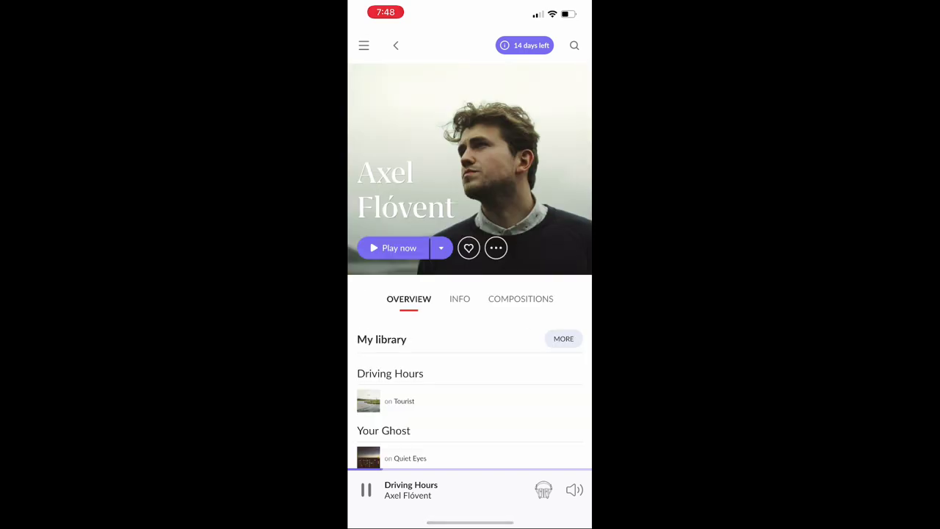
- Review Axel Flóvent's singles, EPs and upcoming concerts, and the full list of the artist's top tracks in the library
{"action": "scroll", "coordinate": [470, 279], "scroll_direction": "down", "scroll_amount": 5}
{"action": "scroll", "coordinate": [469, 279], "scroll_direction": "down", "scroll_amount": 5}
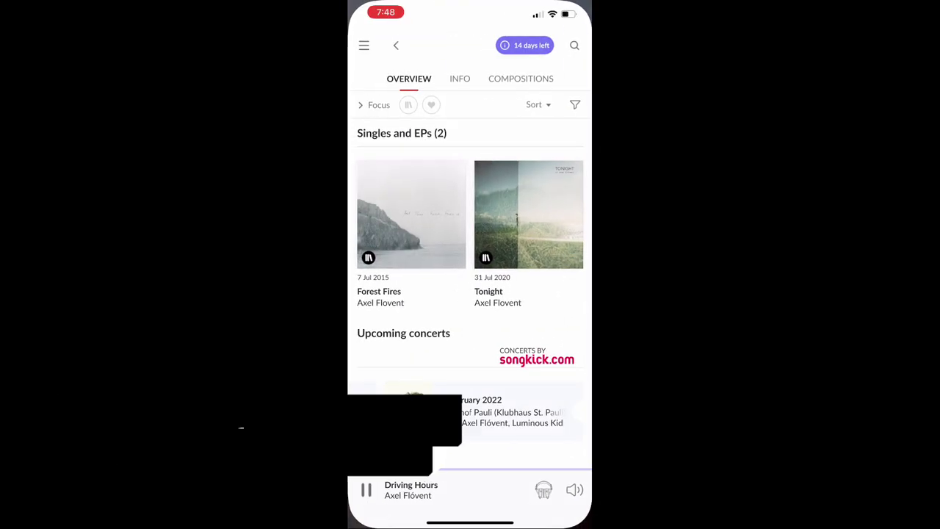
{"action": "scroll", "coordinate": [470, 293], "scroll_direction": "up", "scroll_amount": 4}
{"action": "scroll", "coordinate": [470, 294], "scroll_direction": "up", "scroll_amount": 10}
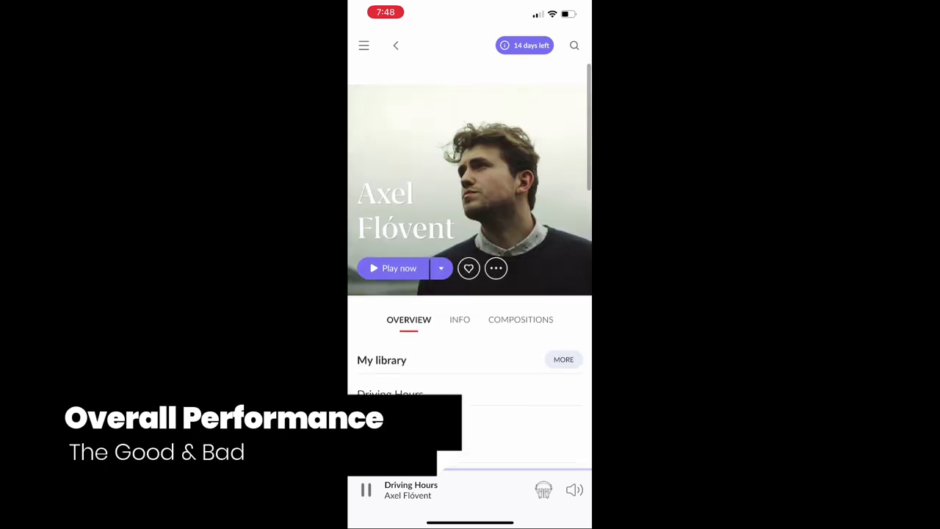
{"action": "left_click", "coordinate": [563, 339]}
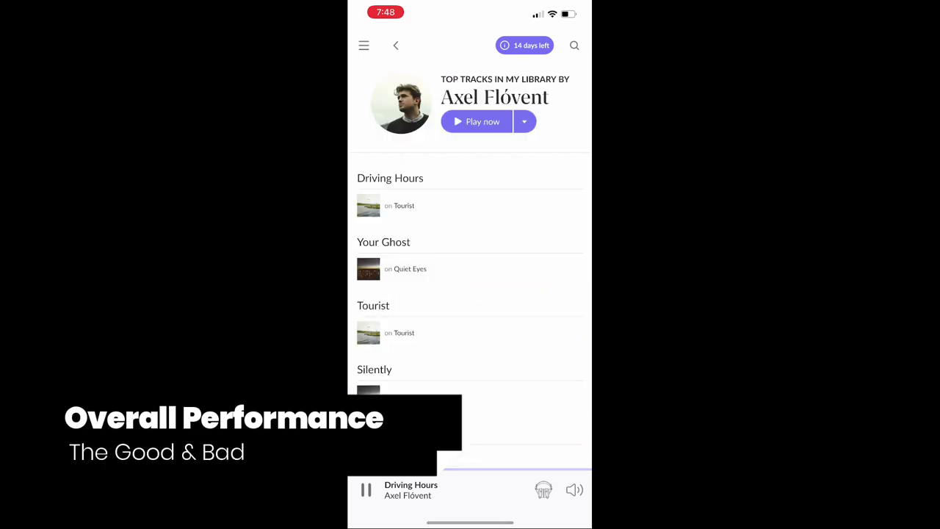
{"action": "scroll", "coordinate": [470, 294], "scroll_direction": "down", "scroll_amount": 2}
{"action": "scroll", "coordinate": [470, 293], "scroll_direction": "up", "scroll_amount": 2}
{"action": "left_click", "coordinate": [364, 45]}
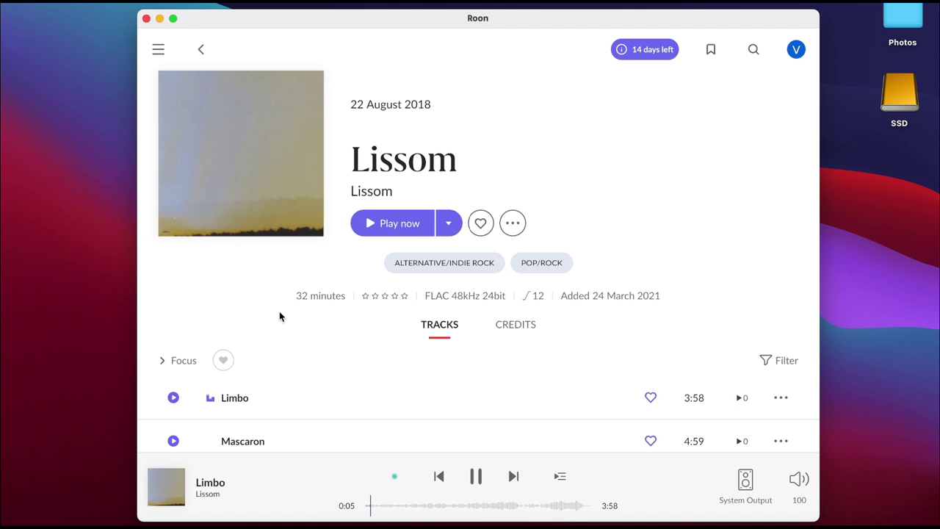
- In the Roon desktop app, raise and lower the Mac's system volume repeatedly while Limbo is playing
{"action": "key", "text": "XF86AudioRaiseVolume"}
{"action": "key", "text": "XF86AudioLowerVolume"}
{"action": "key", "text": "XF86AudioLowerVolume"}
{"action": "key", "text": "XF86AudioLowerVolume"}
{"action": "key", "text": "XF86AudioLowerVolume"}
{"action": "key", "text": "XF86AudioRaiseVolume"}
{"action": "key", "text": "XF86AudioRaiseVolume"}
{"action": "key", "text": "XF86AudioRaiseVolume"}
{"action": "key", "text": "XF86AudioRaiseVolume"}
{"action": "key", "text": "XF86AudioRaiseVolume"}
{"action": "key", "text": "XF86AudioRaiseVolume"}
{"action": "key", "text": "XF86AudioRaiseVolume"}
{"action": "key", "text": "XF86AudioRaiseVolume"}
{"action": "key", "text": "XF86AudioRaiseVolume"}
{"action": "key", "text": "XF86AudioRaiseVolume"}
{"action": "key", "text": "XF86AudioRaiseVolume"}
{"action": "key", "text": "XF86AudioRaiseVolume"}
{"action": "key", "text": "XF86AudioRaiseVolume"}
{"action": "key", "text": "XF86AudioRaiseVolume"}
{"action": "key", "text": "XF86AudioRaiseVolume"}
{"action": "key", "text": "XF86AudioRaiseVolume"}
{"action": "key", "text": "XF86AudioLowerVolume"}
{"action": "key", "text": "XF86AudioLowerVolume"}
{"action": "key", "text": "XF86AudioLowerVolume"}
{"action": "key", "text": "XF86AudioLowerVolume"}
{"action": "key", "text": "XF86AudioLowerVolume"}
{"action": "key", "text": "XF86AudioLowerVolume"}
{"action": "key", "text": "XF86AudioLowerVolume"}
{"action": "key", "text": "XF86AudioRaiseVolume"}
{"action": "key", "text": "XF86AudioRaiseVolume"}
{"action": "key", "text": "XF86AudioRaiseVolume"}
{"action": "key", "text": "XF86AudioRaiseVolume"}
{"action": "key", "text": "XF86AudioRaiseVolume"}
{"action": "key", "text": "XF86AudioLowerVolume"}
{"action": "key", "text": "XF86AudioLowerVolume"}
{"action": "key", "text": "XF86AudioLowerVolume"}
{"action": "key", "text": "XF86AudioLowerVolume"}
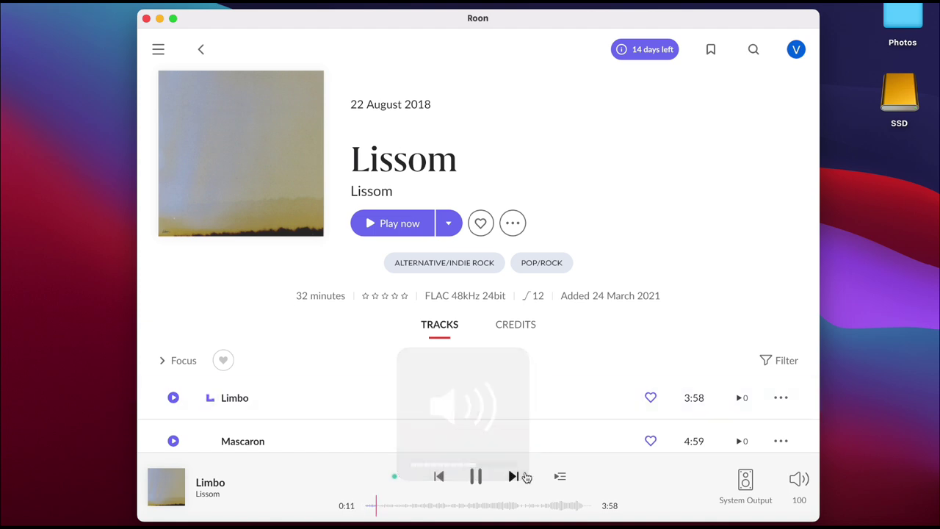
- Check the available audio zones and the volume control, and open the DSP settings for System Output
{"action": "left_click", "coordinate": [739, 485]}
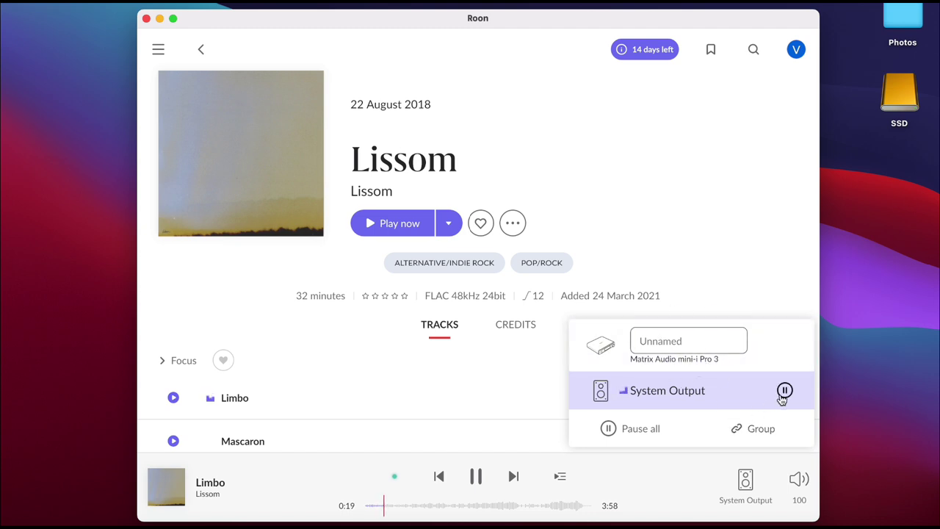
{"action": "left_click", "coordinate": [681, 494]}
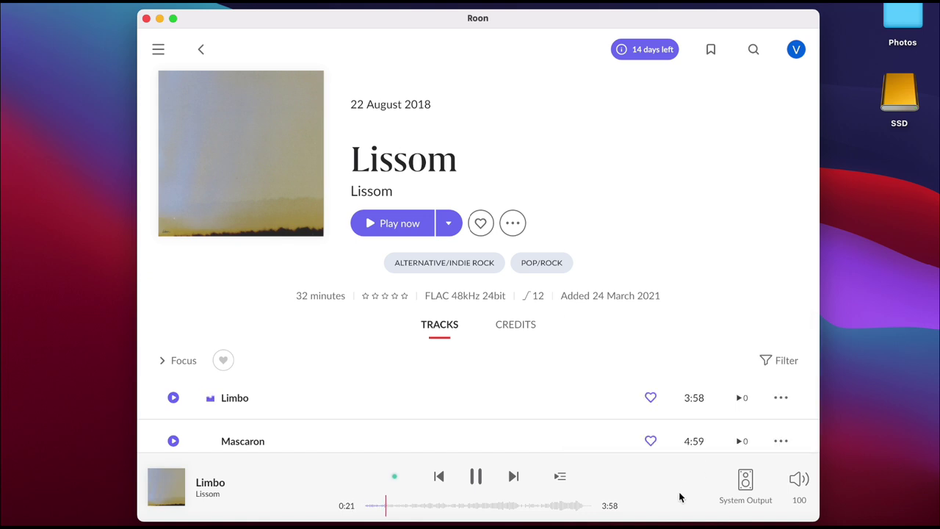
{"action": "left_click", "coordinate": [797, 487]}
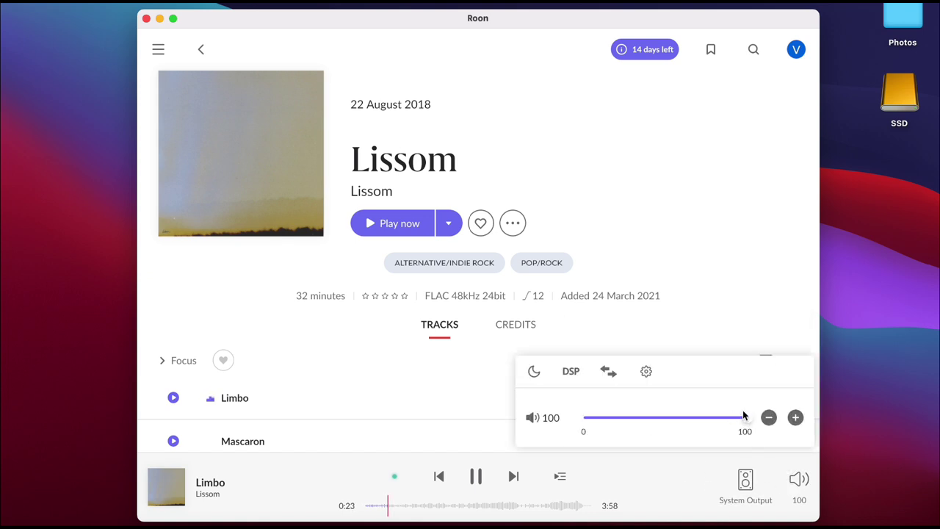
{"action": "mouse_move", "coordinate": [745, 416]}
{"action": "left_mouse_down"}
{"action": "mouse_move", "coordinate": [627, 415]}
{"action": "mouse_move", "coordinate": [749, 421]}
{"action": "left_mouse_up"}
{"action": "left_click", "coordinate": [571, 373]}
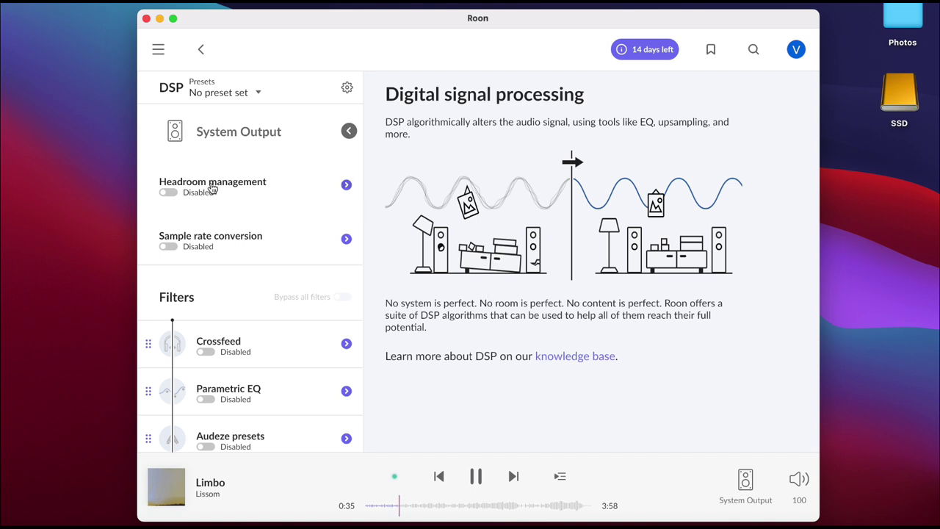
- Try out headroom management for System Output, view its adjustment options and disable it again
{"action": "left_click", "coordinate": [188, 198]}
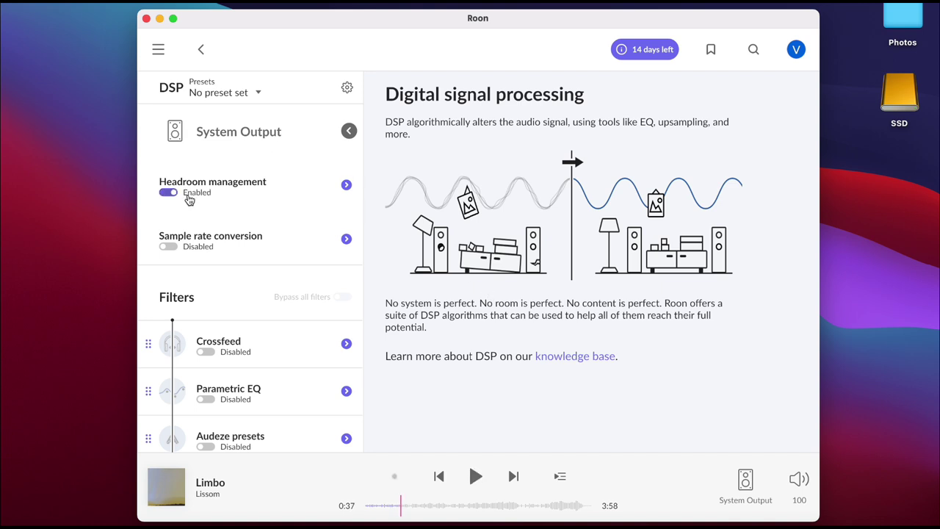
{"action": "left_click", "coordinate": [346, 186]}
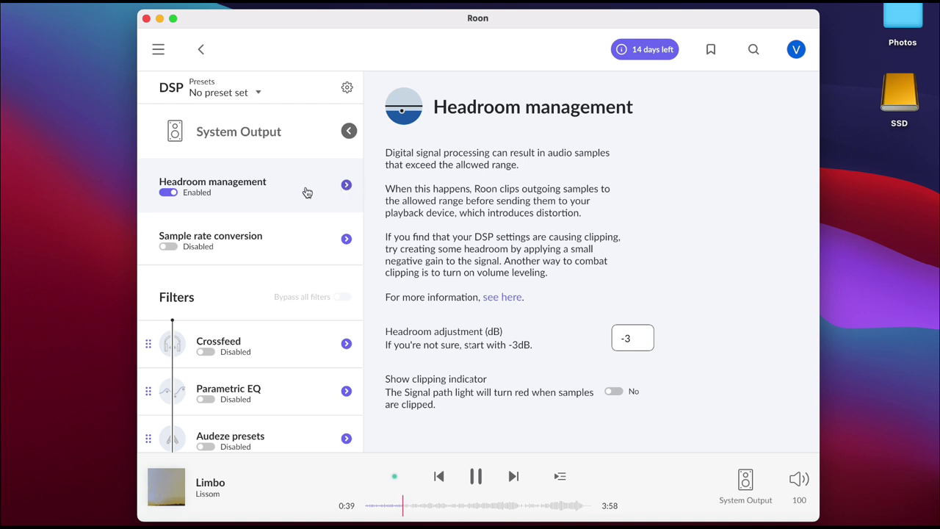
{"action": "left_click", "coordinate": [168, 193]}
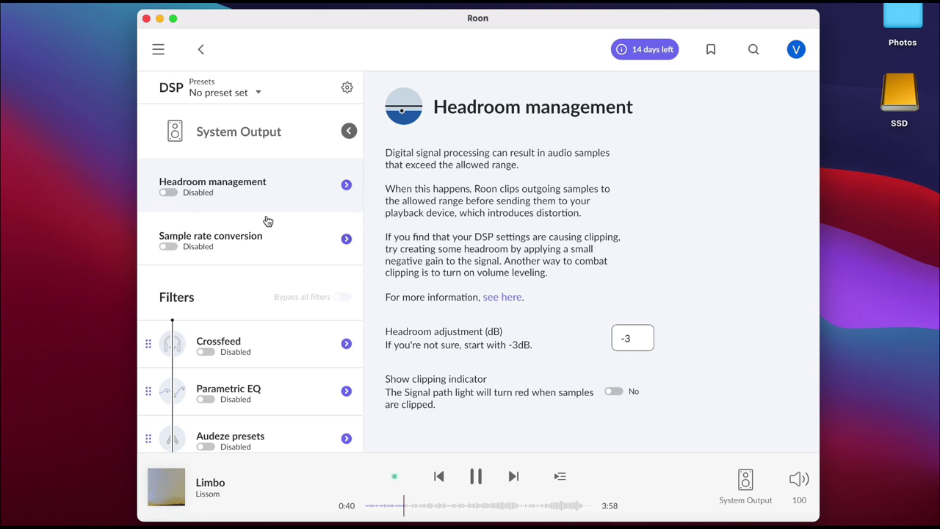
- Browse the Audeze headphone presets and apply the LCD-2 Closed-Back preset as a DSP filter
{"action": "scroll", "coordinate": [266, 219], "scroll_direction": "down", "scroll_amount": 2}
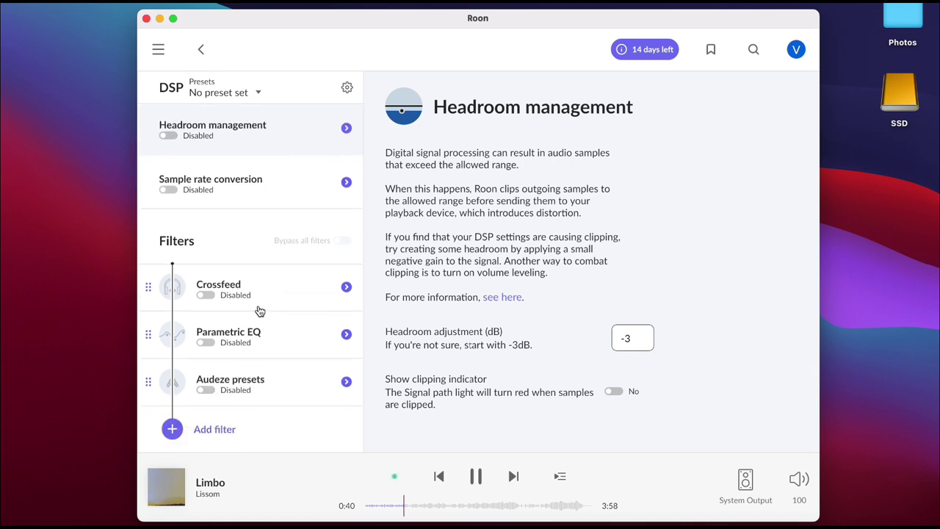
{"action": "left_click", "coordinate": [346, 383]}
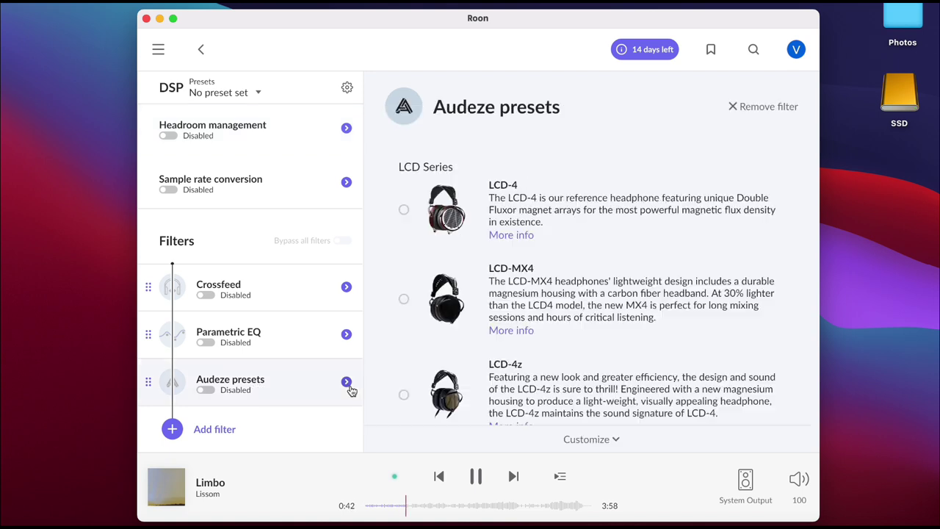
{"action": "scroll", "coordinate": [502, 305], "scroll_direction": "down", "scroll_amount": 10}
{"action": "scroll", "coordinate": [479, 366], "scroll_direction": "down", "scroll_amount": 10}
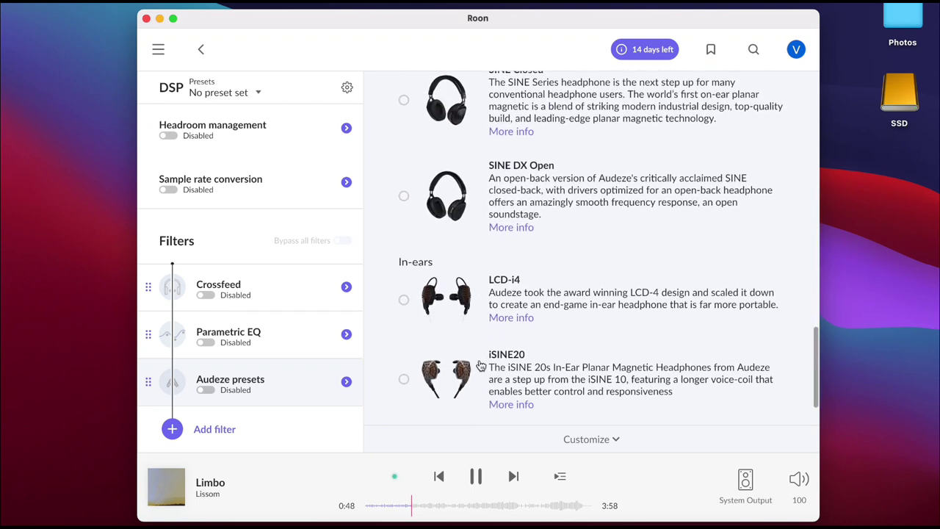
{"action": "scroll", "coordinate": [480, 364], "scroll_direction": "up", "scroll_amount": 10}
{"action": "scroll", "coordinate": [479, 362], "scroll_direction": "up", "scroll_amount": 3}
{"action": "left_click", "coordinate": [404, 300]}
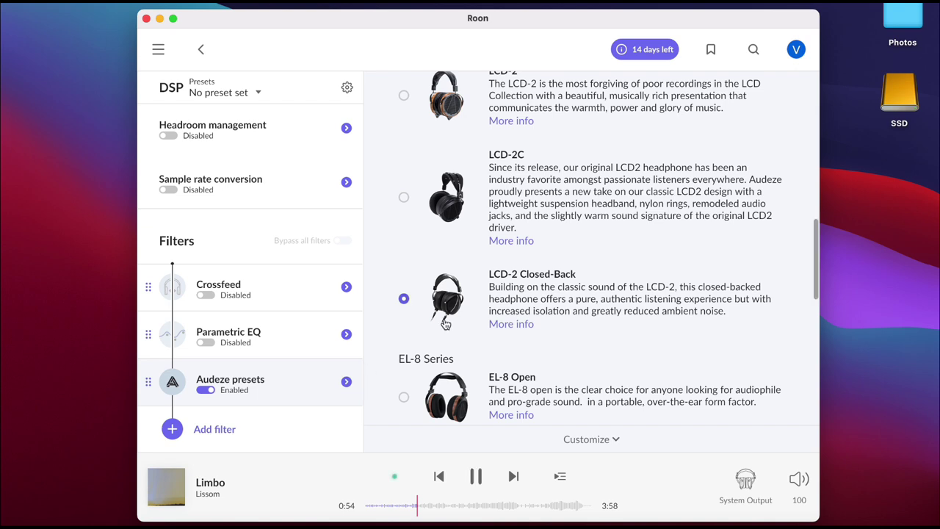
- Look through the remaining Audeze headphone presets, including the EL-8 and SINE series, and disable the Audeze presets filter
{"action": "scroll", "coordinate": [444, 323], "scroll_direction": "down", "scroll_amount": 5}
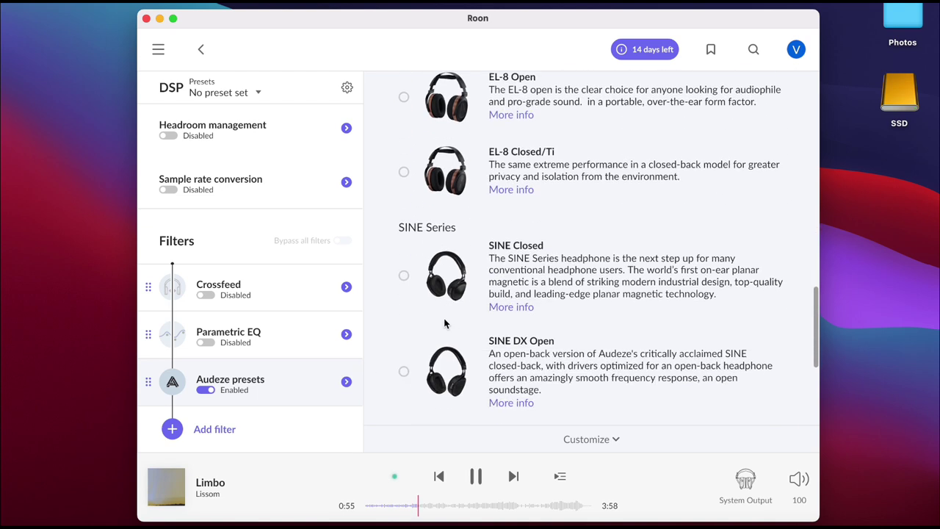
{"action": "scroll", "coordinate": [444, 323], "scroll_direction": "down", "scroll_amount": 3}
{"action": "scroll", "coordinate": [444, 323], "scroll_direction": "up", "scroll_amount": 10}
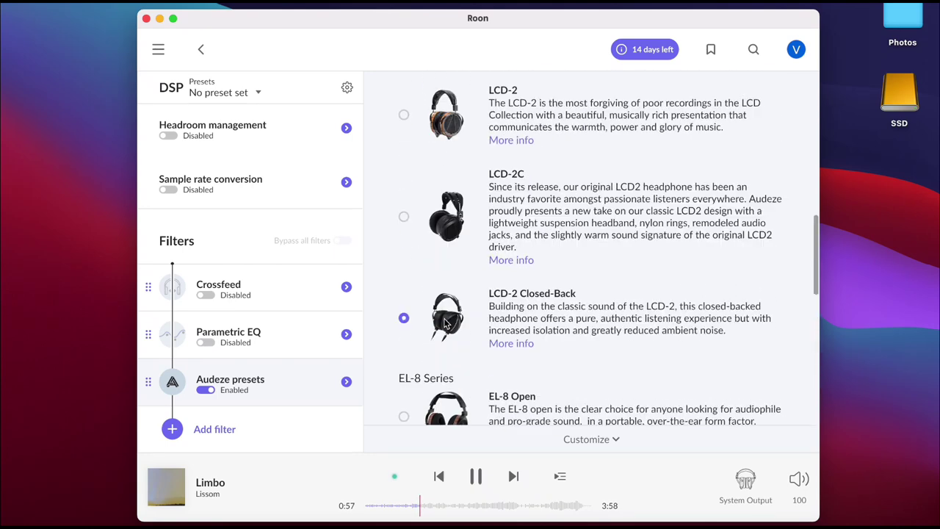
{"action": "left_click", "coordinate": [208, 390]}
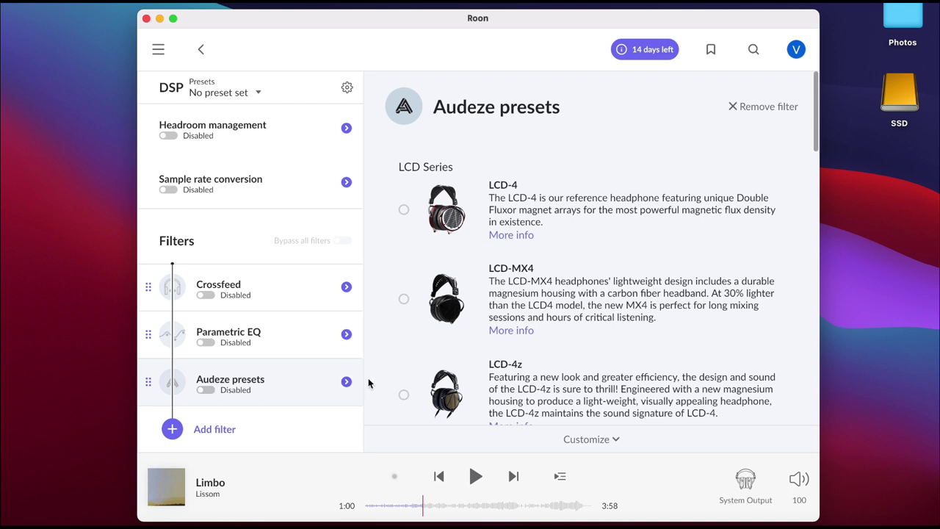
- Add another Parametric EQ filter to the System Output DSP chain and look over its band controls
{"action": "left_click", "coordinate": [214, 431]}
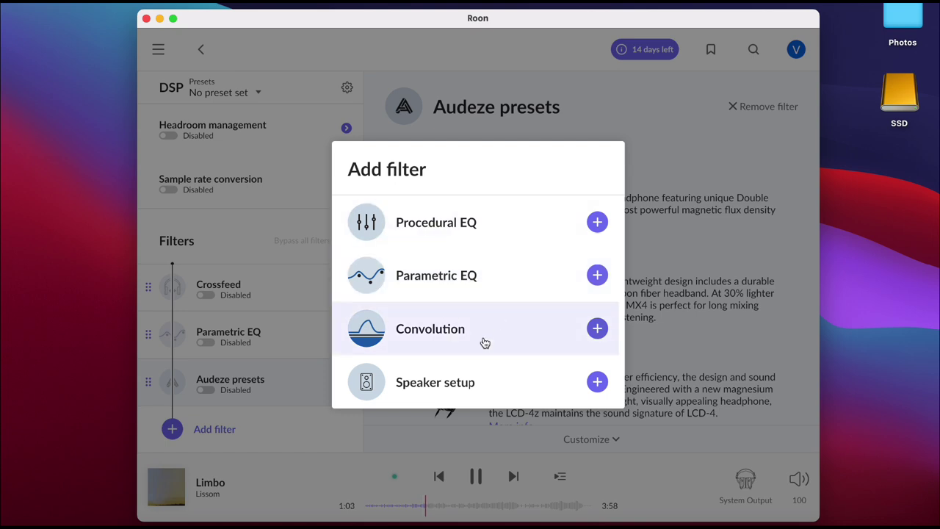
{"action": "left_click", "coordinate": [594, 282]}
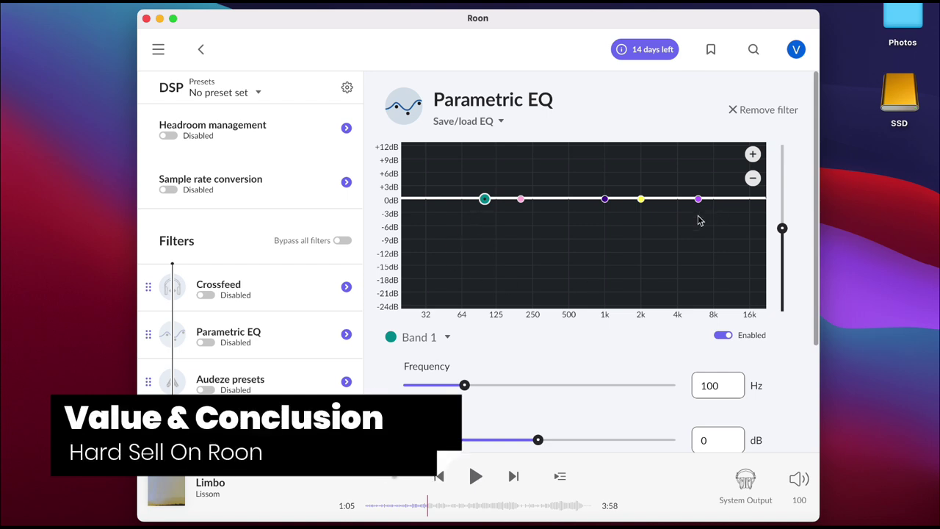
{"action": "scroll", "coordinate": [635, 244], "scroll_direction": "down", "scroll_amount": 3}
{"action": "scroll", "coordinate": [636, 243], "scroll_direction": "up", "scroll_amount": 3}
- Raise the 2 kHz EQ band slightly, Band 3 to 1 dB, Band 5 to 0.8 dB and Band 1 to 0.7 dB
{"action": "left_click_drag", "start_coordinate": [641, 199], "coordinate": [604, 193]}
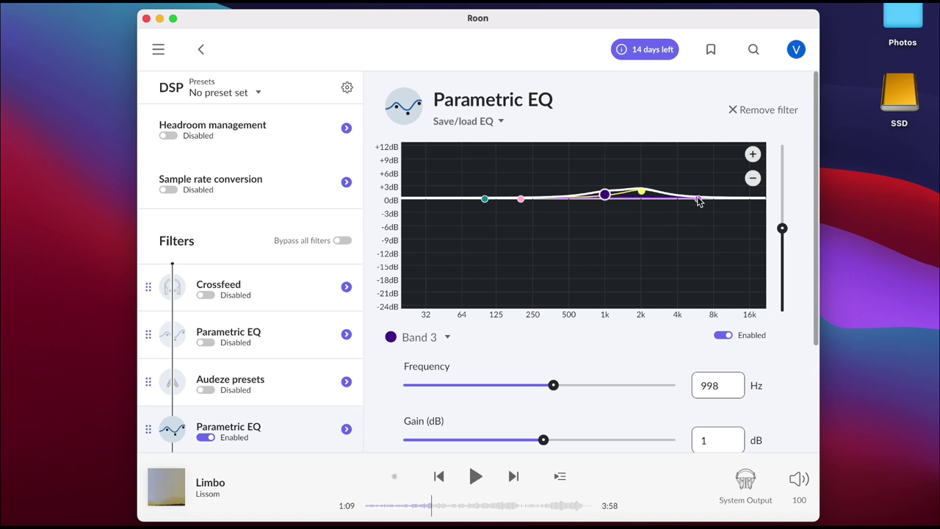
{"action": "left_click_drag", "start_coordinate": [698, 202], "coordinate": [698, 197]}
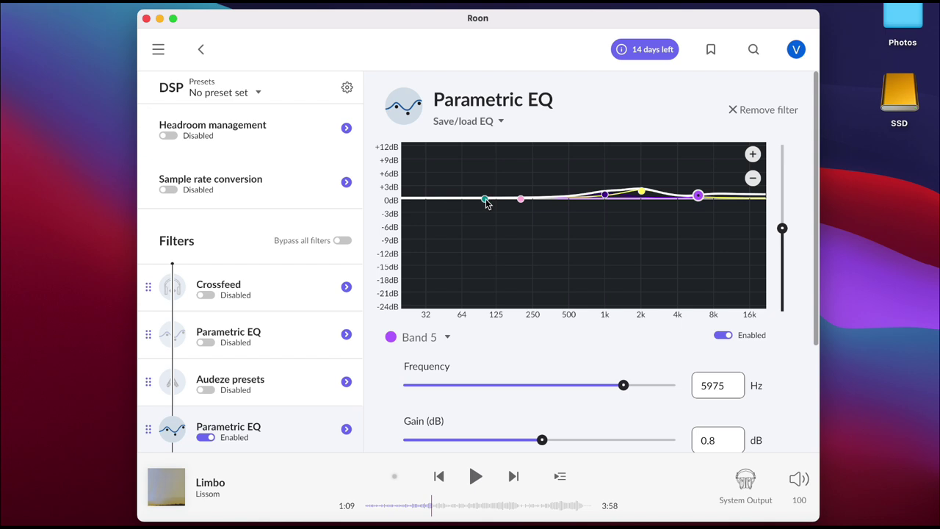
{"action": "left_click_drag", "start_coordinate": [485, 200], "coordinate": [485, 197]}
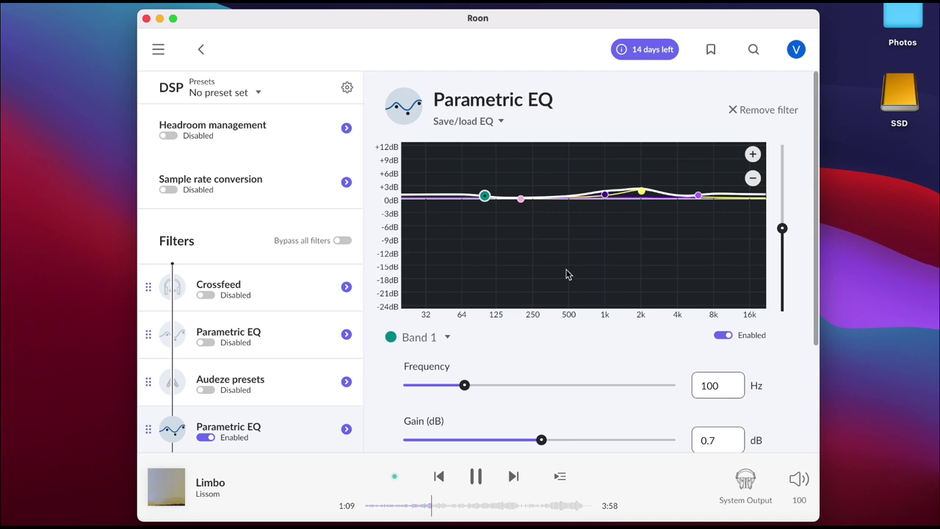
{"action": "scroll", "coordinate": [663, 394], "scroll_direction": "down", "scroll_amount": 5}
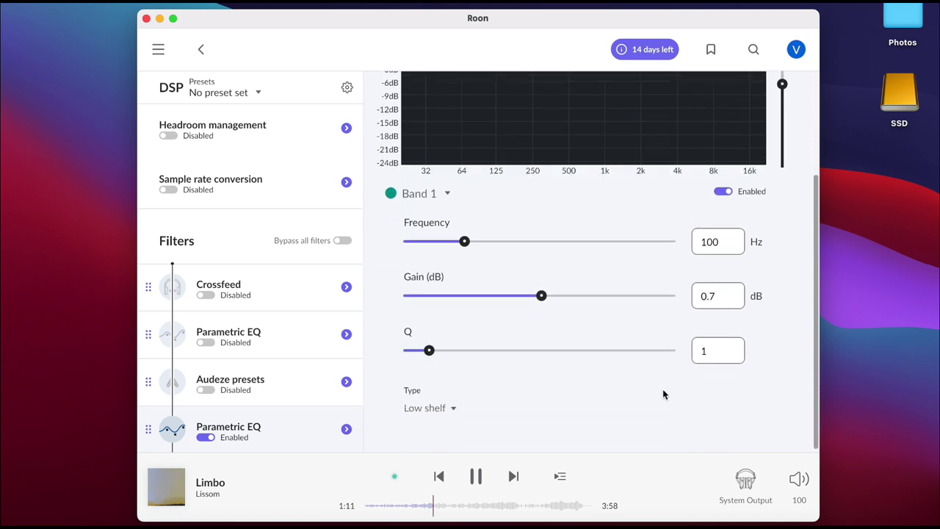
{"action": "scroll", "coordinate": [663, 394], "scroll_direction": "up", "scroll_amount": 5}
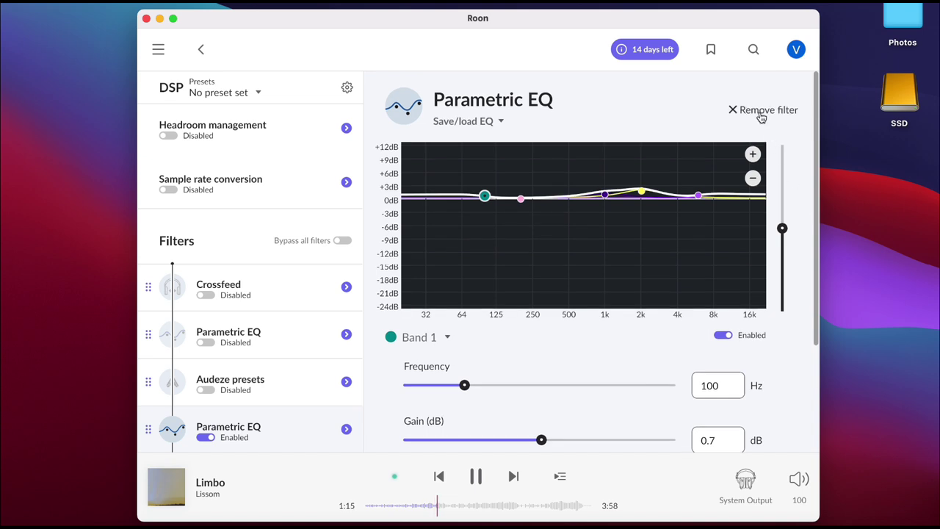
- Try the EQ graph's gain ranges between ±12 dB and ±36 dB, and remove the newly added Parametric EQ filter
{"action": "left_click", "coordinate": [752, 154]}
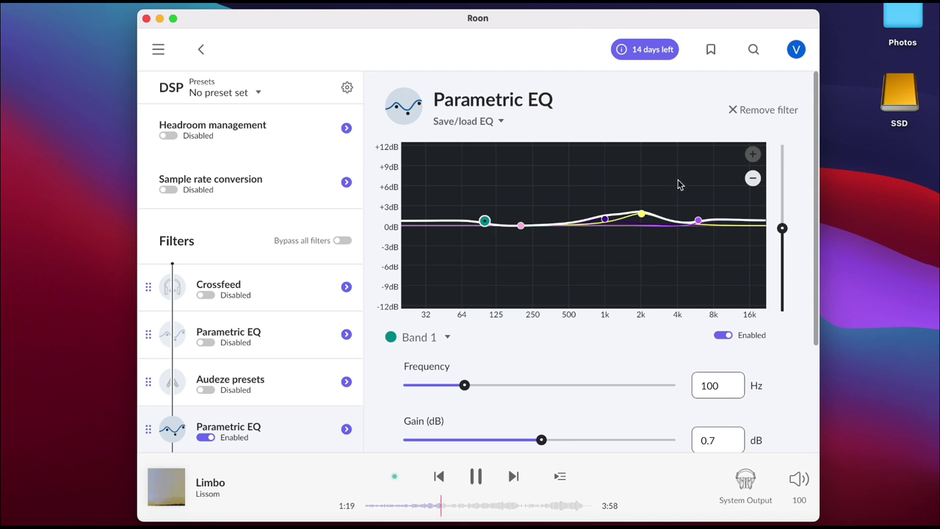
{"action": "left_click", "coordinate": [752, 182]}
{"action": "left_click", "coordinate": [754, 183]}
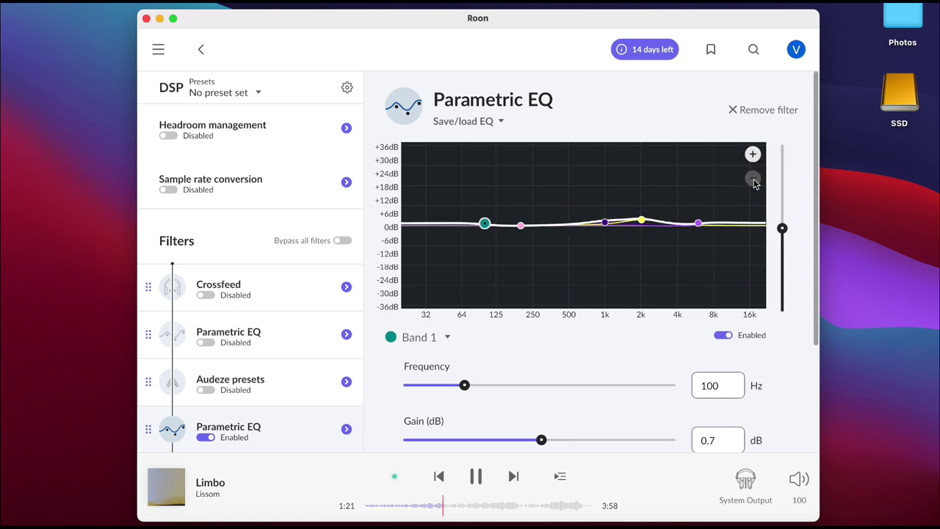
{"action": "left_click", "coordinate": [753, 155]}
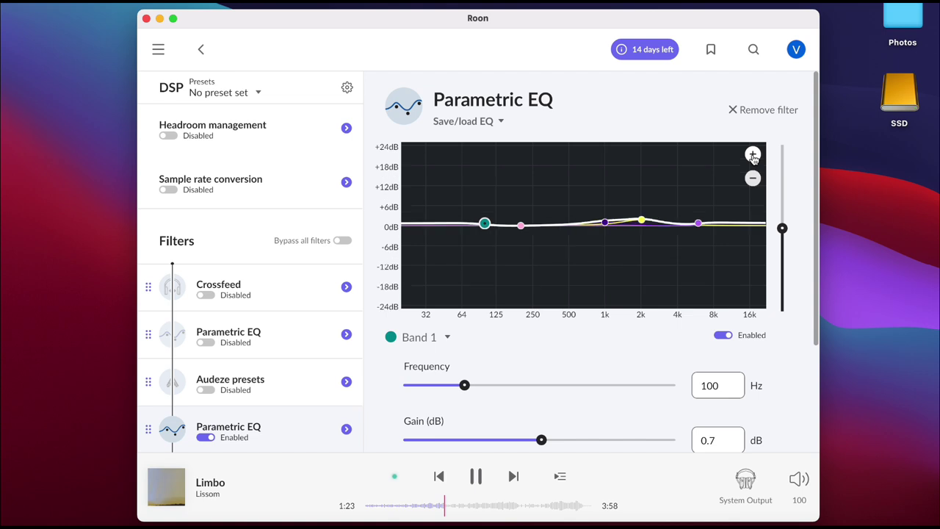
{"action": "left_click", "coordinate": [752, 157]}
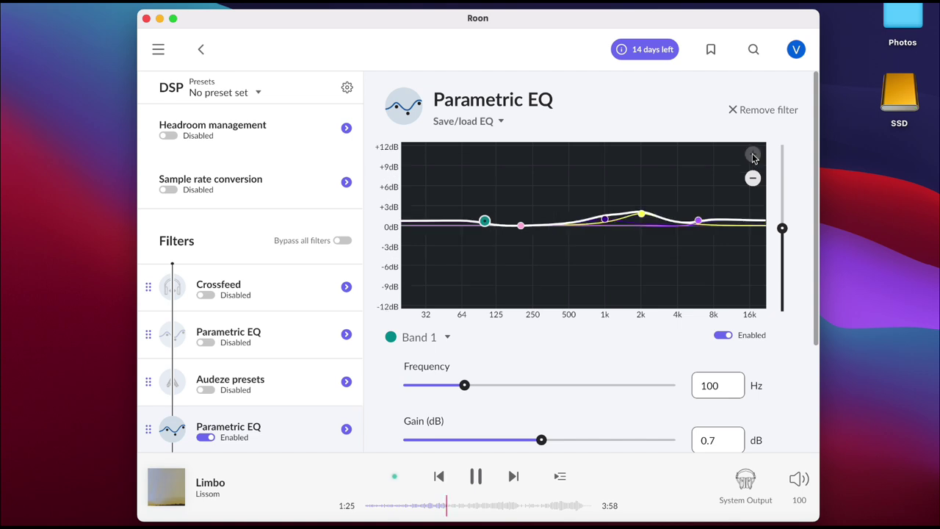
{"action": "left_click", "coordinate": [753, 178]}
{"action": "left_click", "coordinate": [753, 179]}
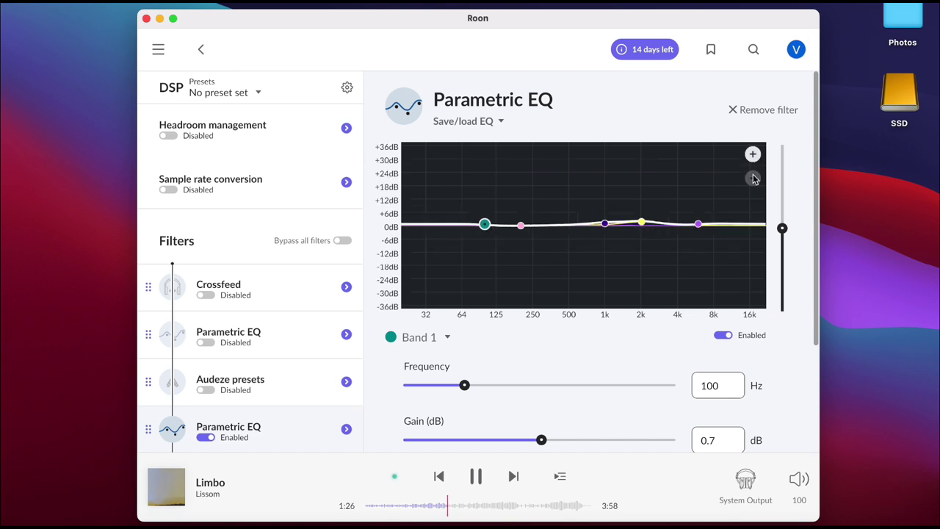
{"action": "left_click", "coordinate": [737, 112]}
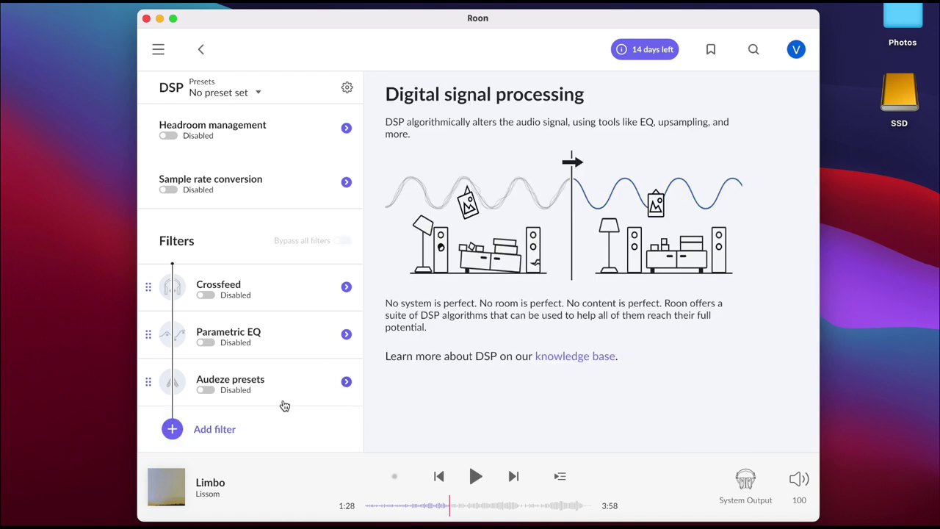
- Add a Convolution filter and view the folder browser for its filter file, cancelling without loading one
{"action": "left_click", "coordinate": [214, 429]}
{"action": "key", "text": "space"}
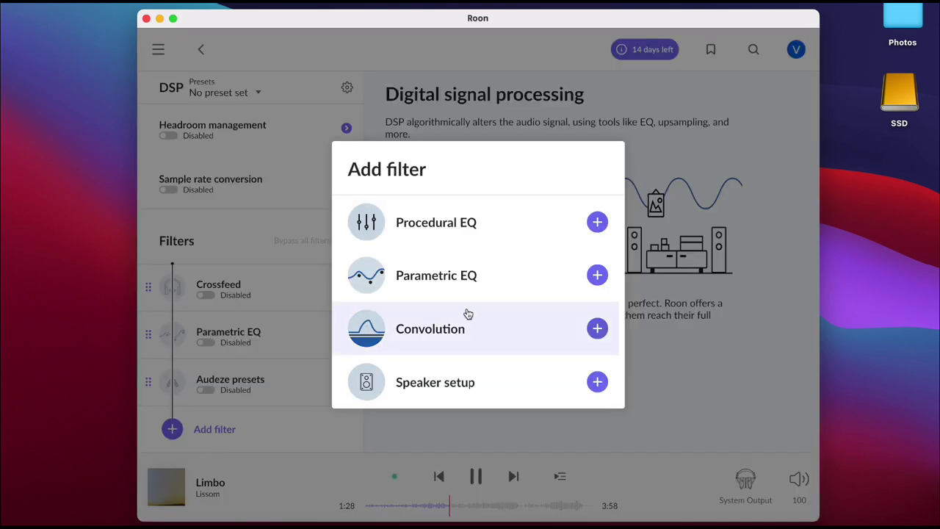
{"action": "left_click", "coordinate": [464, 331]}
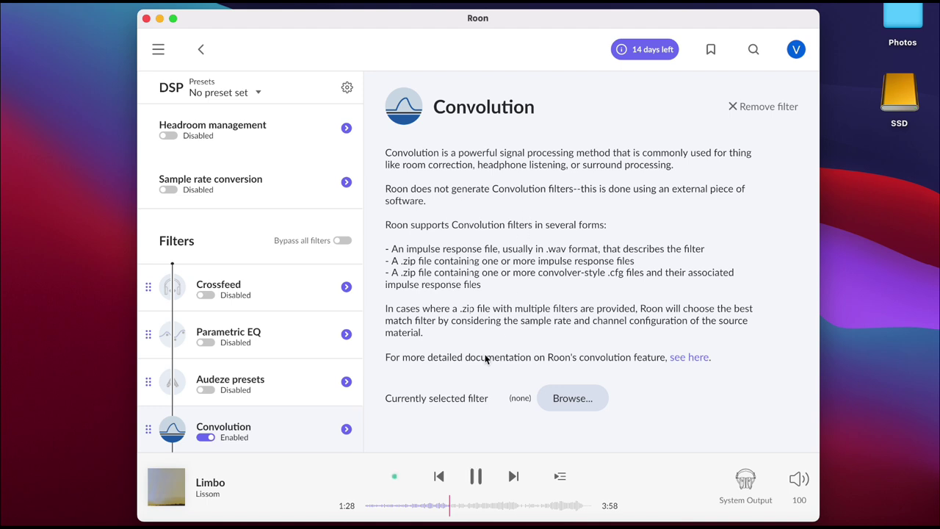
{"action": "left_click", "coordinate": [557, 406]}
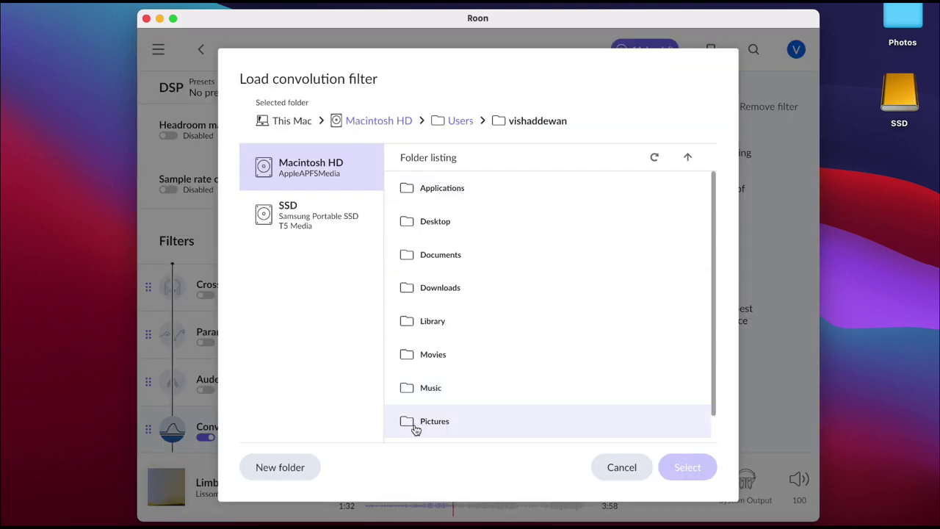
{"action": "left_click", "coordinate": [622, 470]}
- Disable the Convolution filter in the System Output filter chain
{"action": "scroll", "coordinate": [237, 385], "scroll_direction": "up", "scroll_amount": 2}
{"action": "scroll", "coordinate": [221, 389], "scroll_direction": "down", "scroll_amount": 3}
{"action": "left_click", "coordinate": [204, 391]}
{"action": "scroll", "coordinate": [290, 352], "scroll_direction": "up", "scroll_amount": 2}
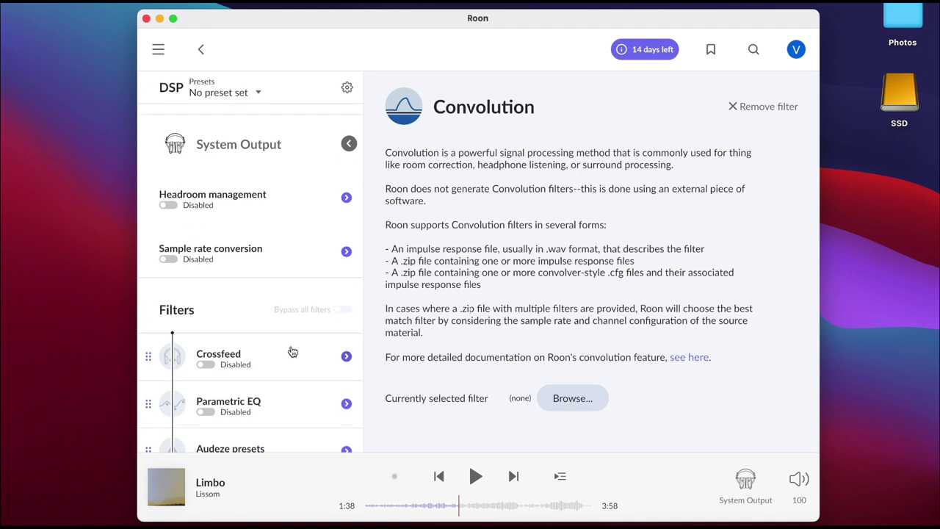
- Leave the DSP settings, return to Home and pause the playback of Limbo
{"action": "left_click", "coordinate": [201, 50]}
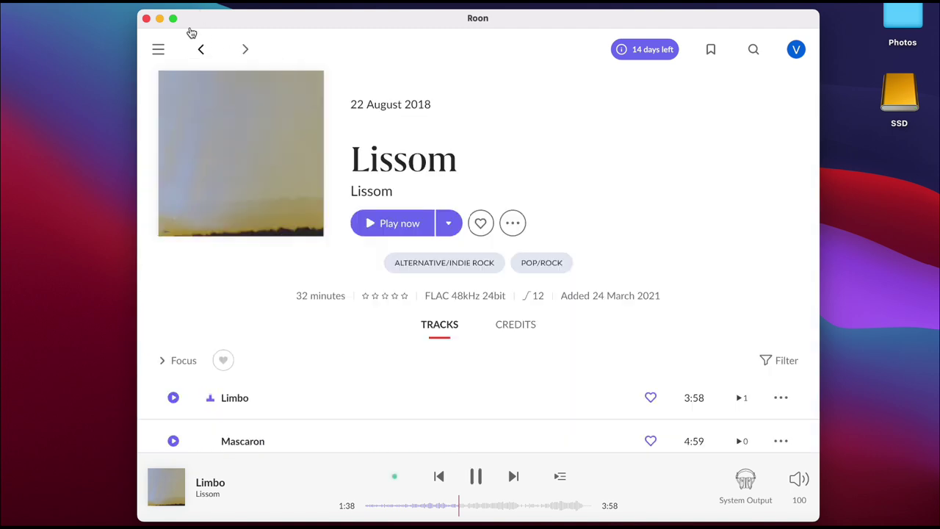
{"action": "left_click", "coordinate": [197, 51]}
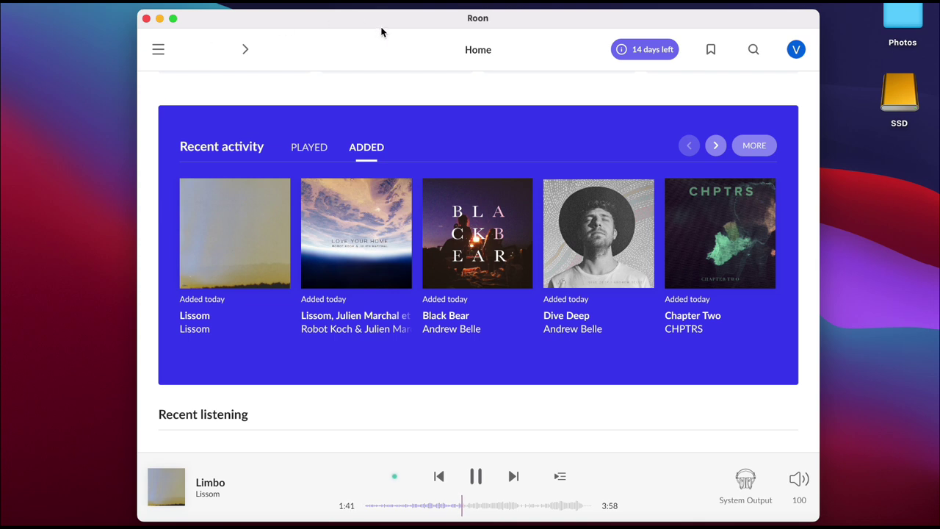
{"action": "left_click", "coordinate": [474, 478]}
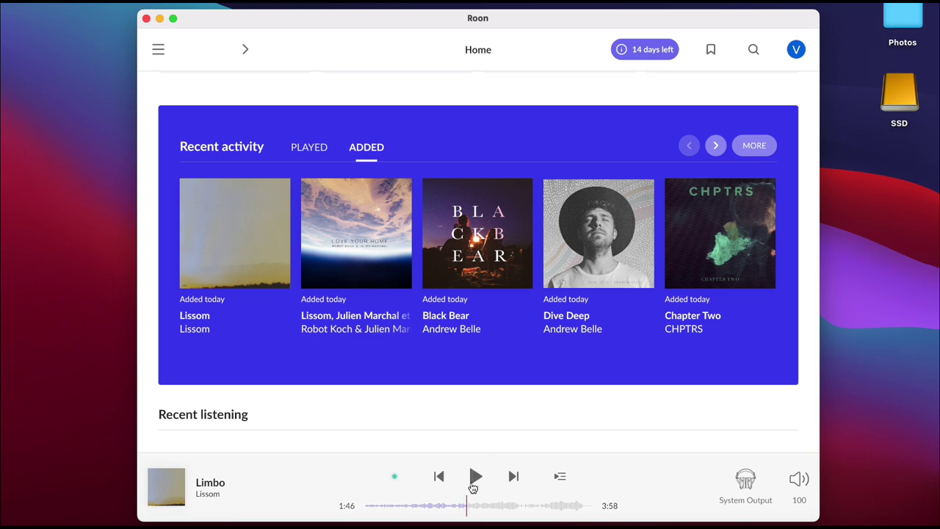